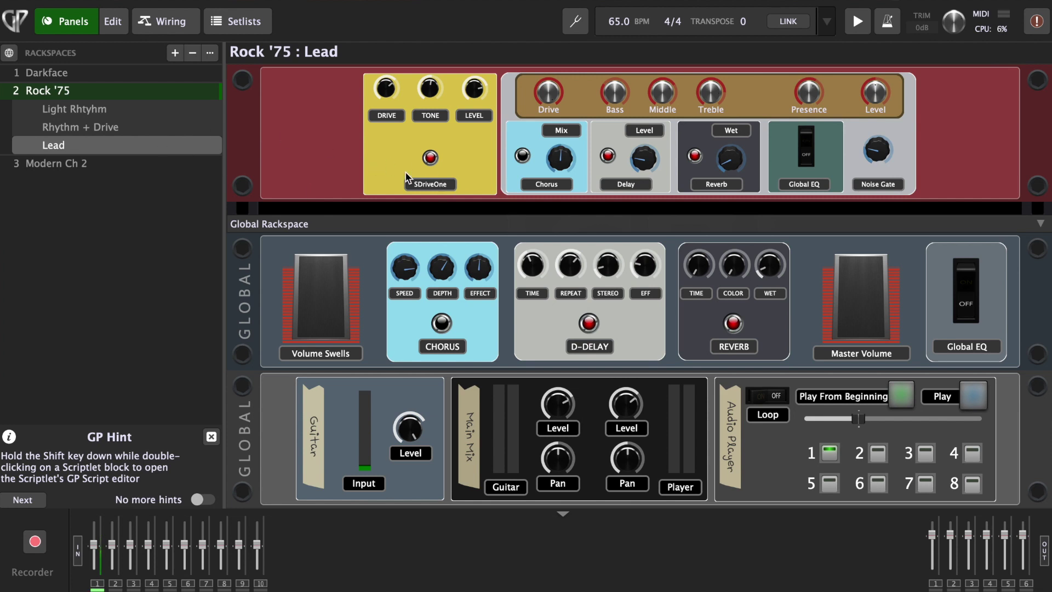
# - Load the Darkface '+ Drive' variation in place of Rock '75 : Lead
pyautogui.click(100, 75)
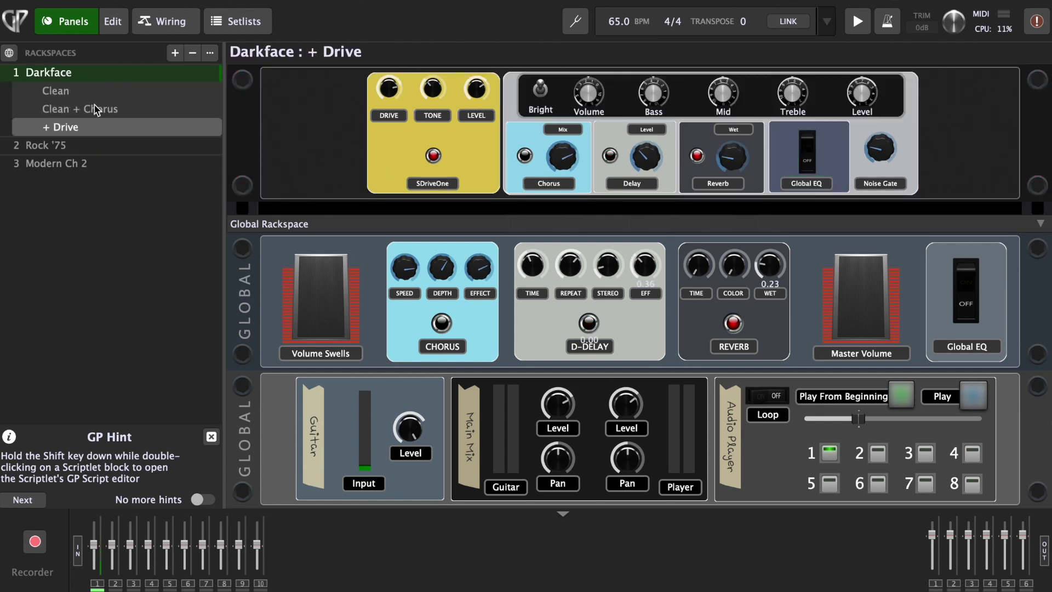
# - Audition Rock '75 Lead and Modern Ch 2 Heavy Rhythm, then start a new empty gig unsaved
pyautogui.click(88, 145)
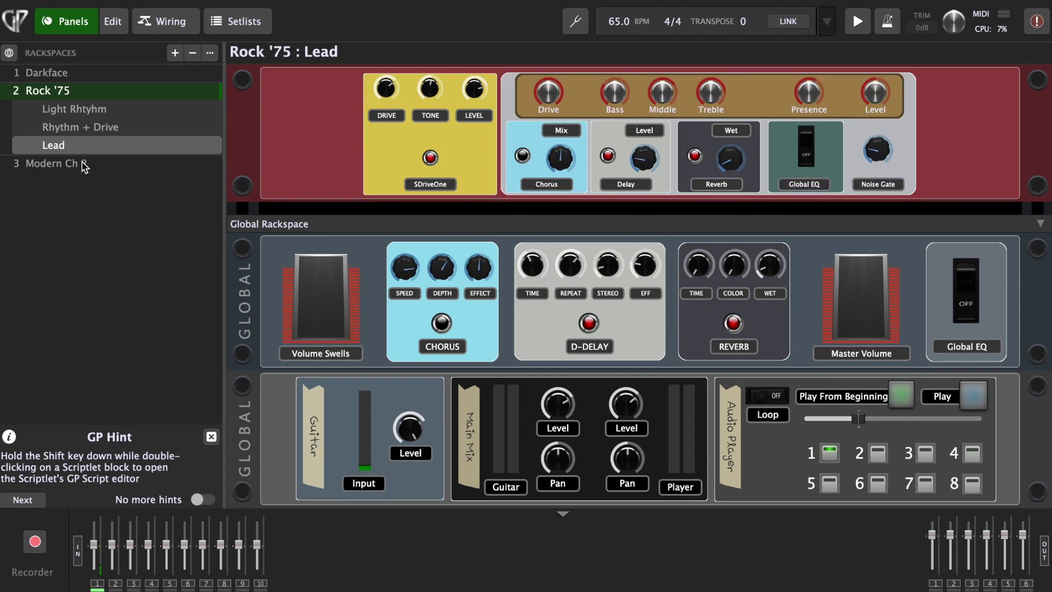
pyautogui.click(85, 164)
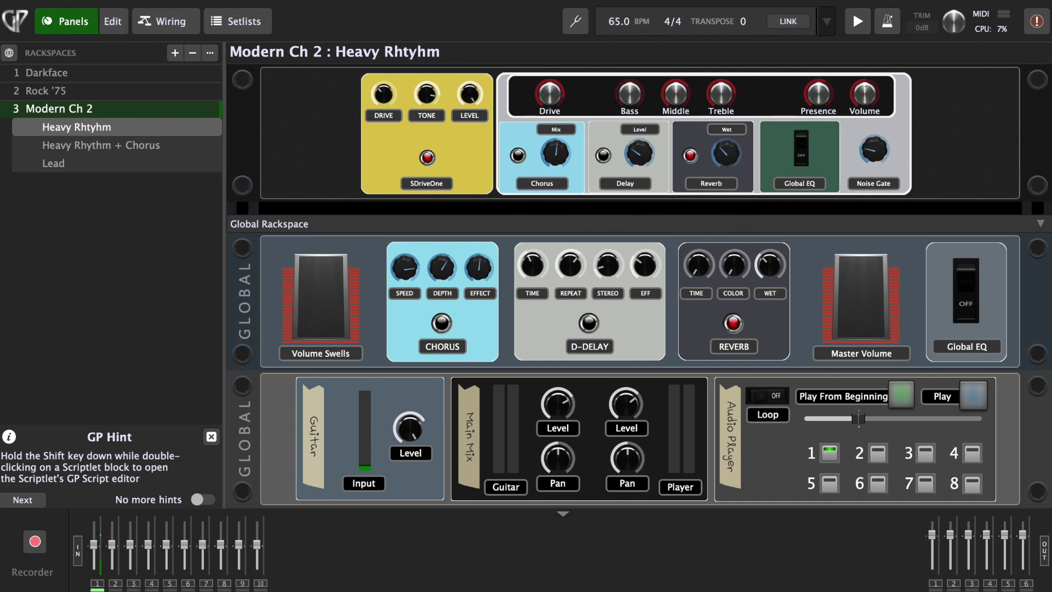
pyautogui.click(142, 0)
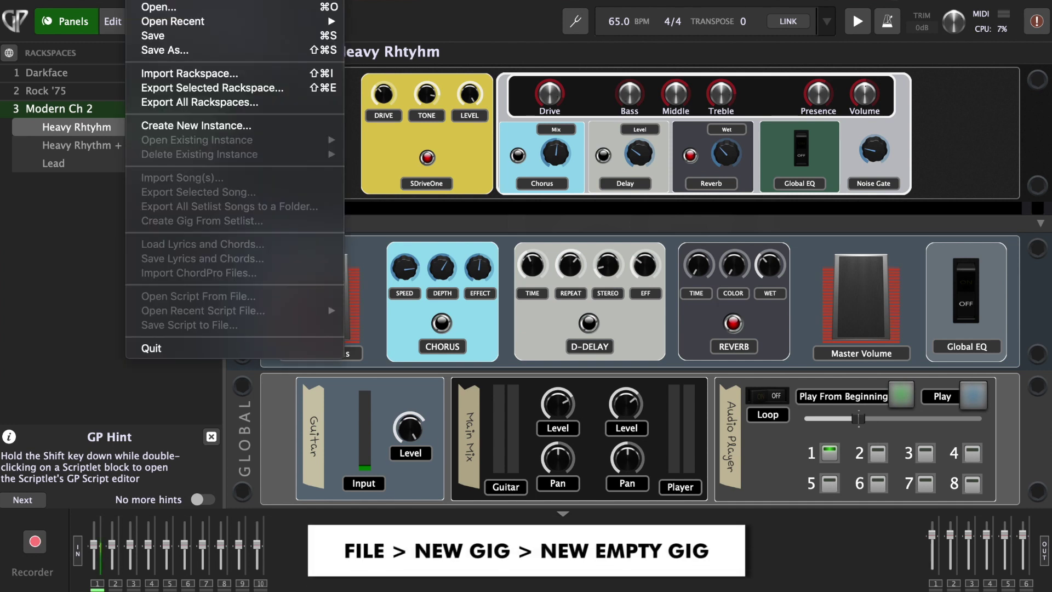
pyautogui.click(155, 1)
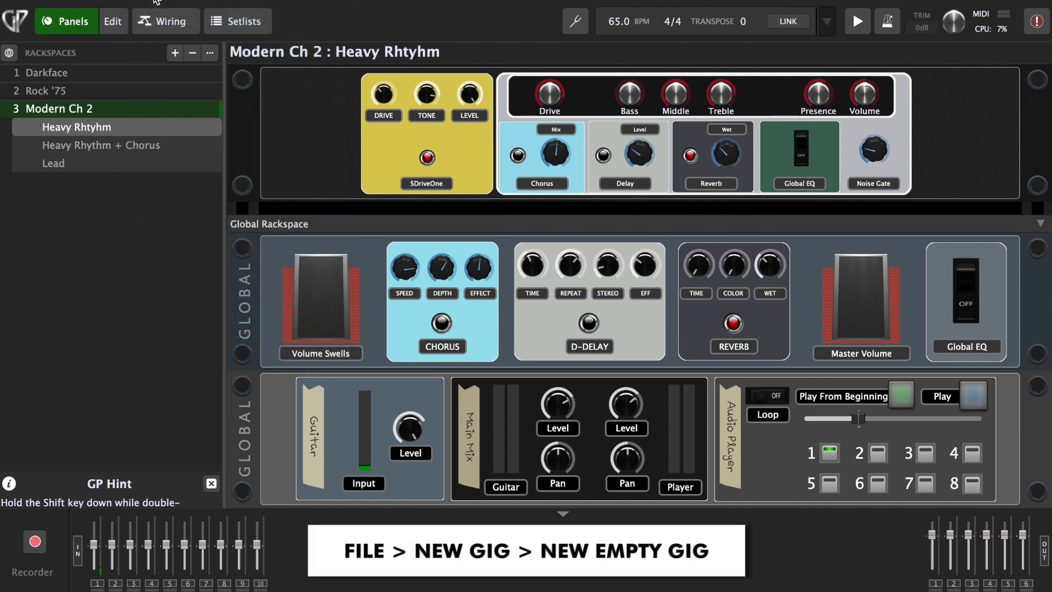
pyautogui.click(490, 207)
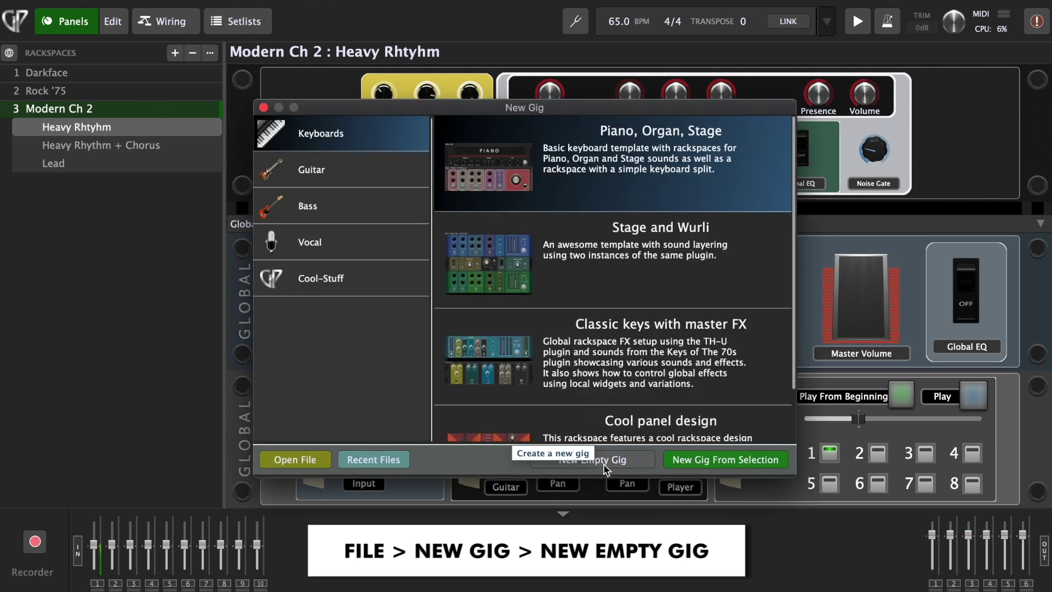
pyautogui.click(604, 463)
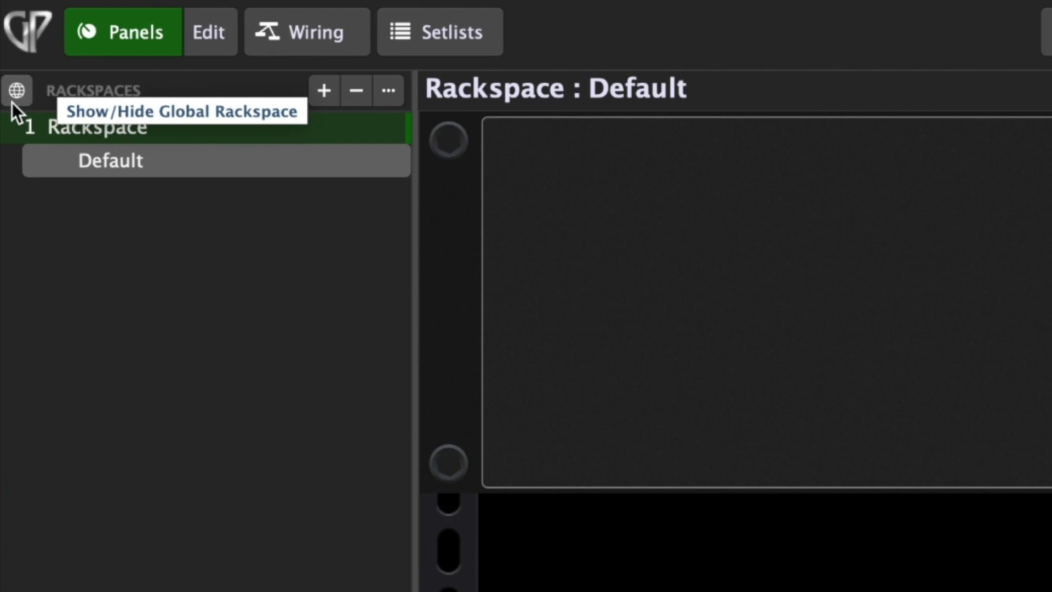
# - In the global rackspace wiring, connect Audio In channels 2 and 3 to a centred To Rackspaces block
pyautogui.click(21, 88)
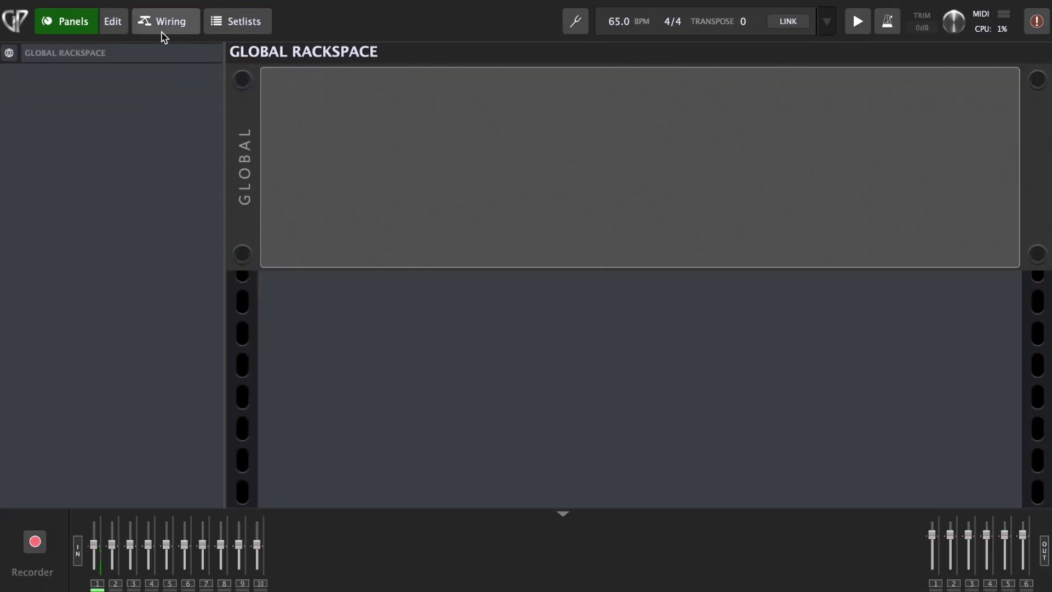
pyautogui.click(171, 24)
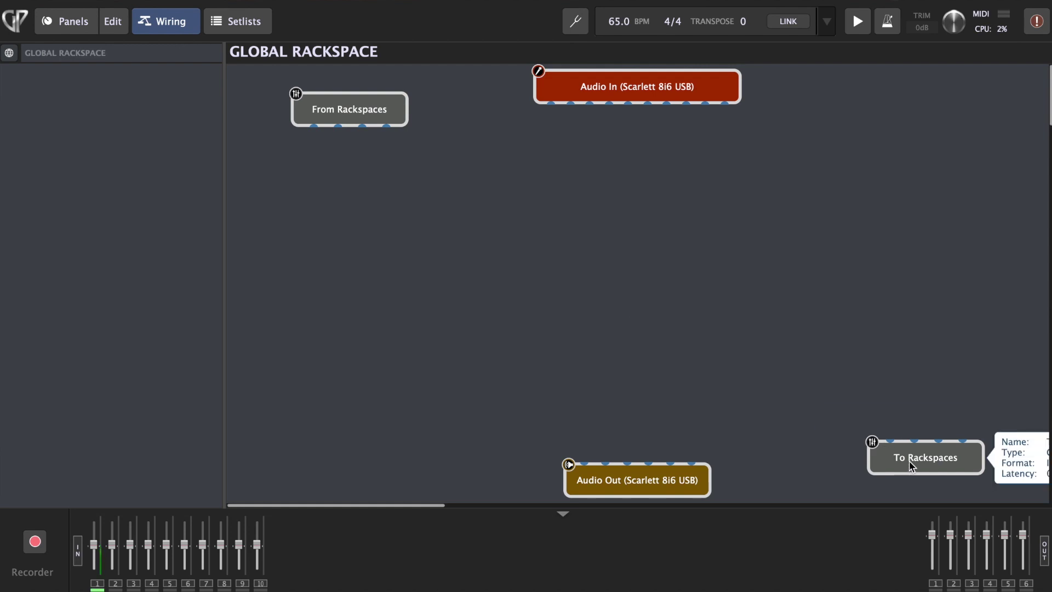
pyautogui.moveTo(909, 460); pyautogui.dragTo(603, 170)
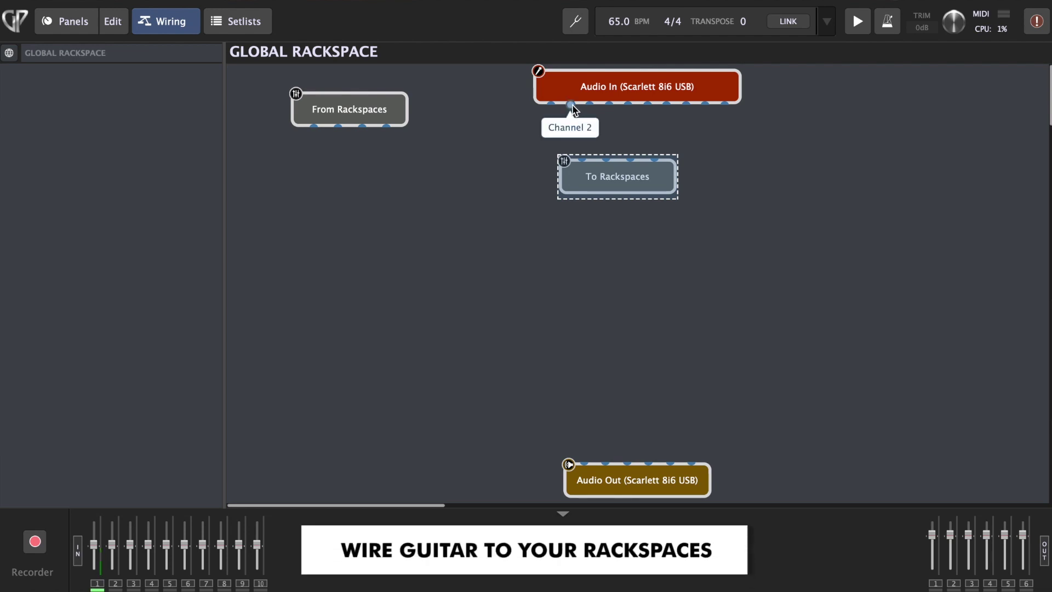
pyautogui.moveTo(571, 104); pyautogui.dragTo(582, 160)
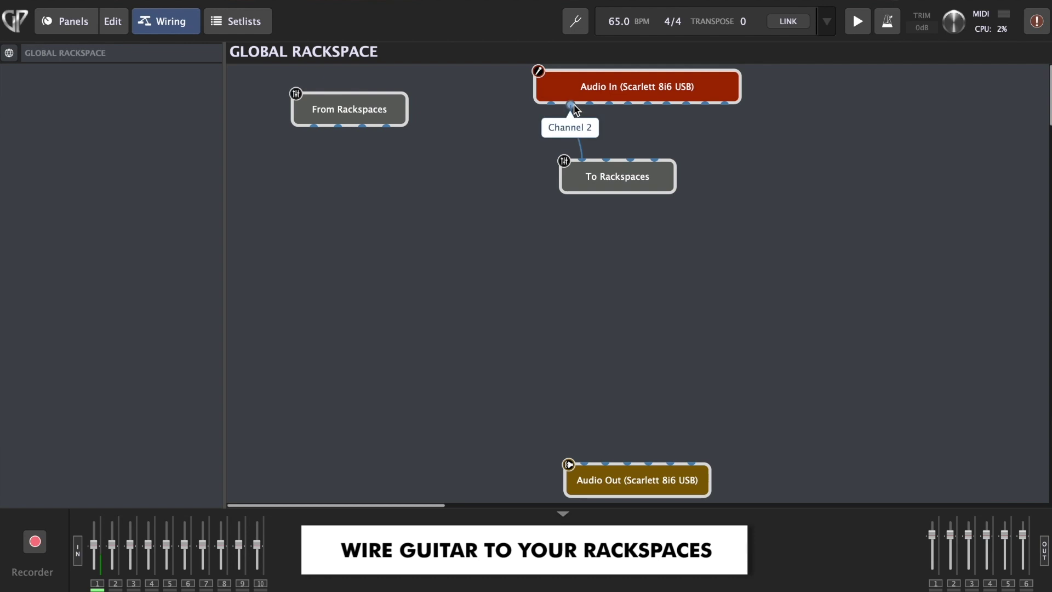
pyautogui.moveTo(589, 105); pyautogui.dragTo(605, 159)
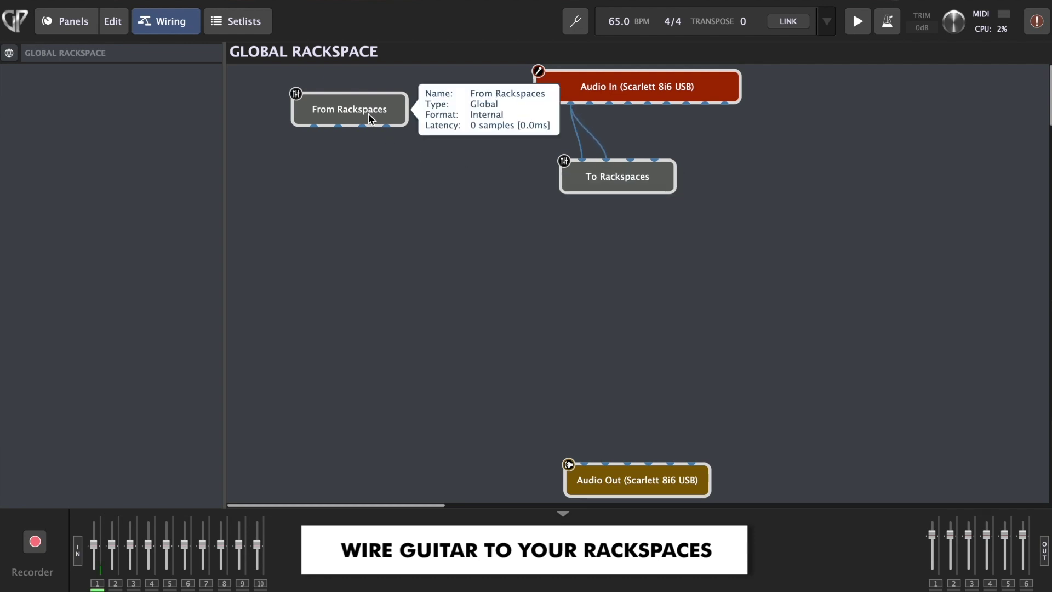
pyautogui.moveTo(362, 110); pyautogui.dragTo(363, 157)
pyautogui.click(312, 275)
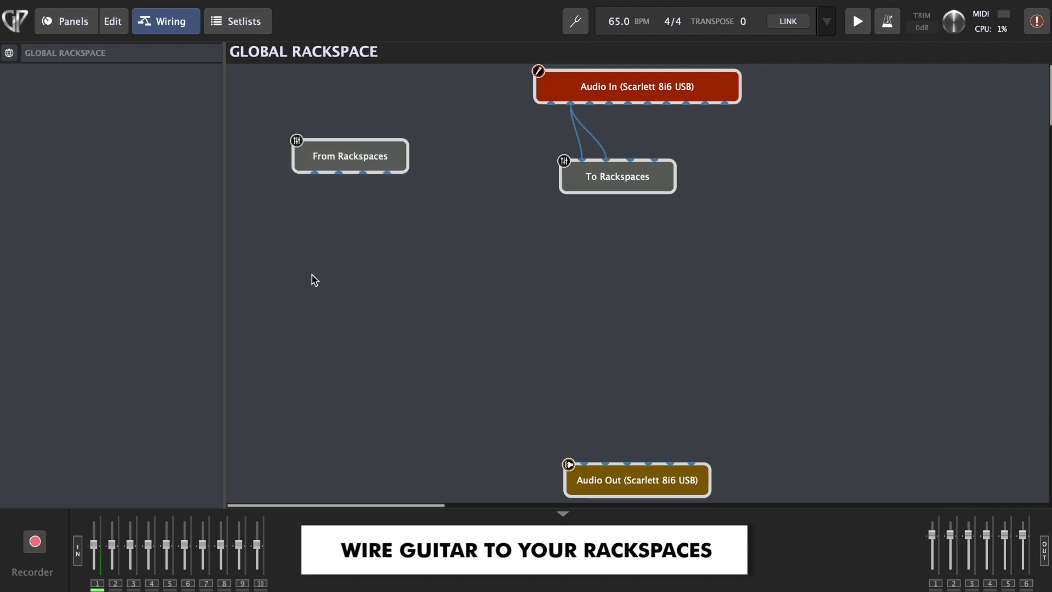
# - Insert Overloud TH-U (AudioUnit) globally and load bank 30 igor effect, preset 1 Igor effects
pyautogui.rightClick(371, 269)
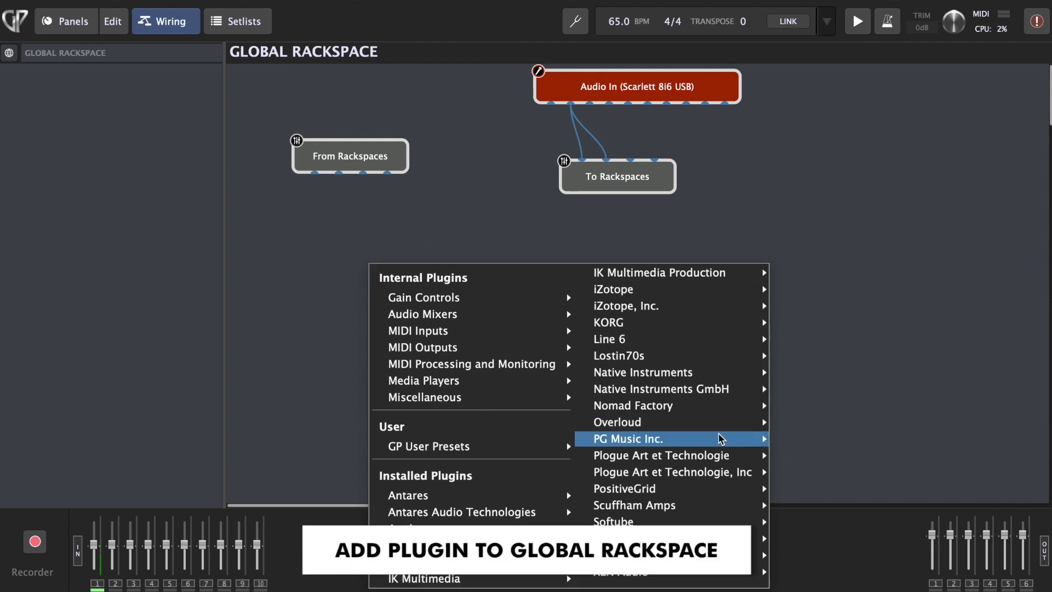
pyautogui.moveTo(715, 430)
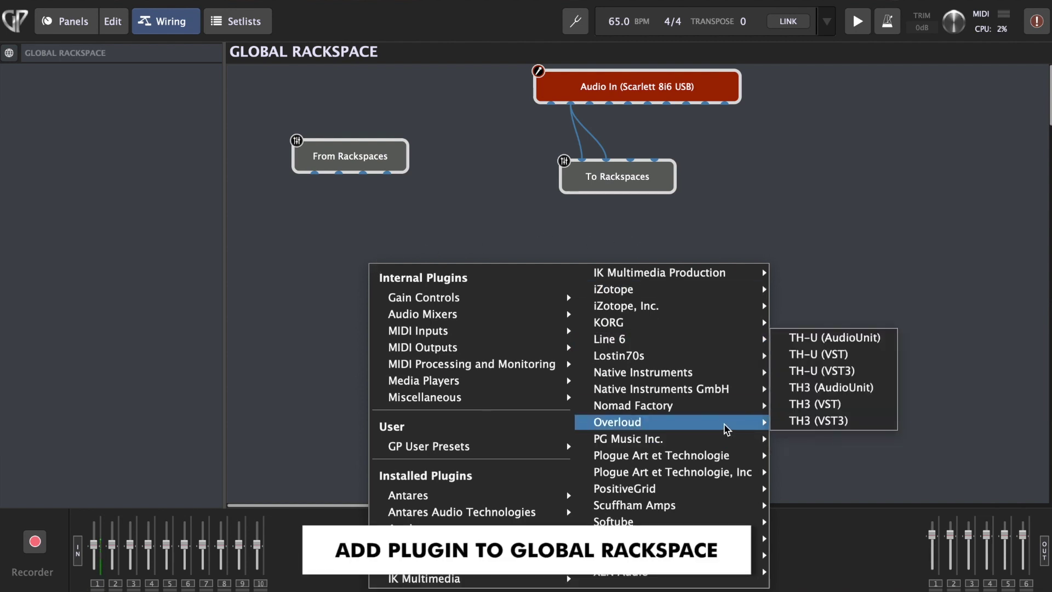
pyautogui.click(832, 342)
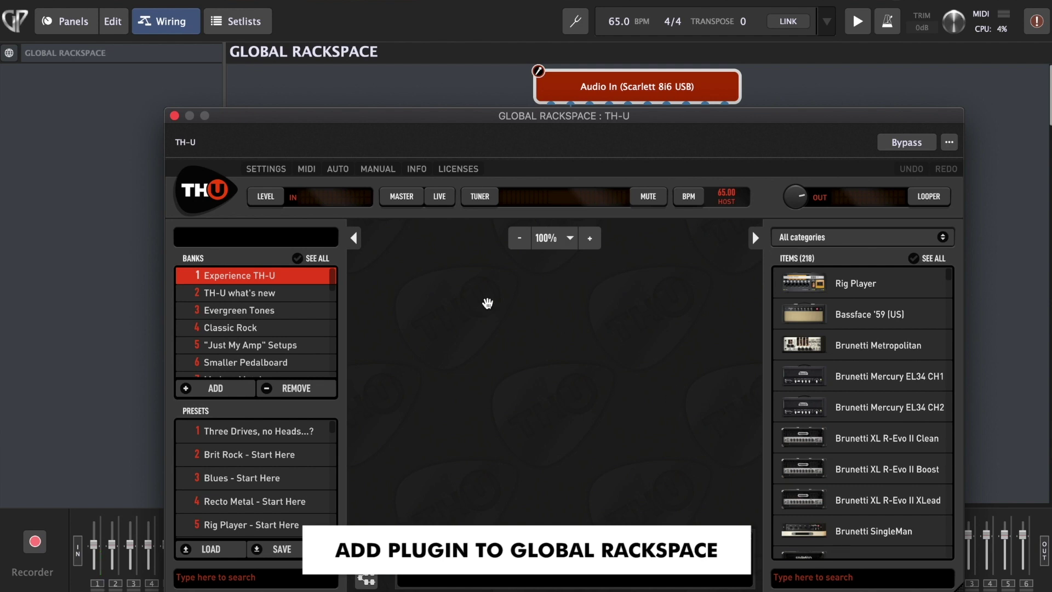
pyautogui.scroll(-5, 266, 340)
pyautogui.click(226, 368)
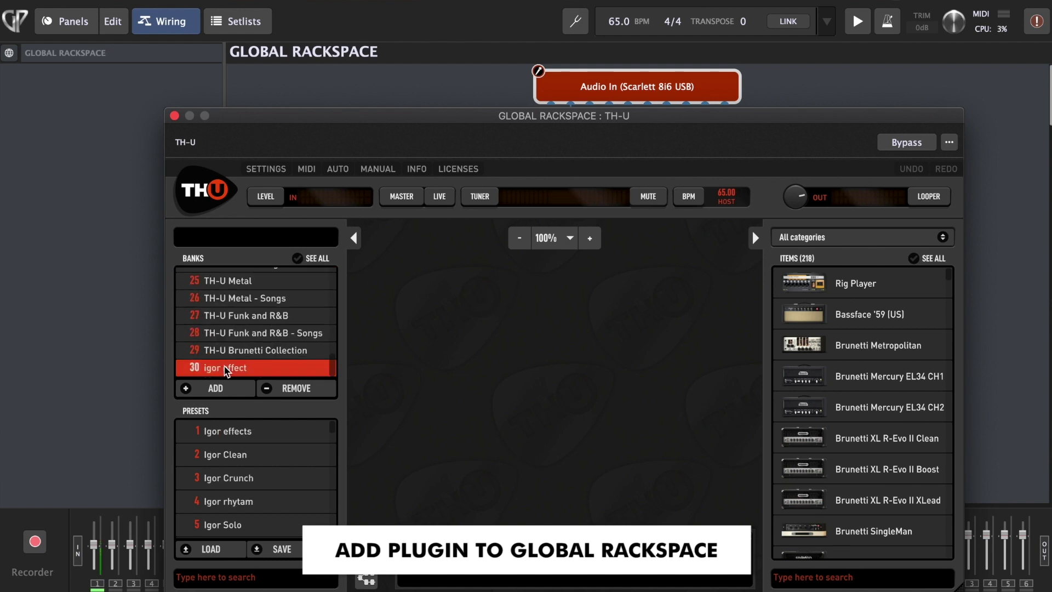
pyautogui.click(238, 437)
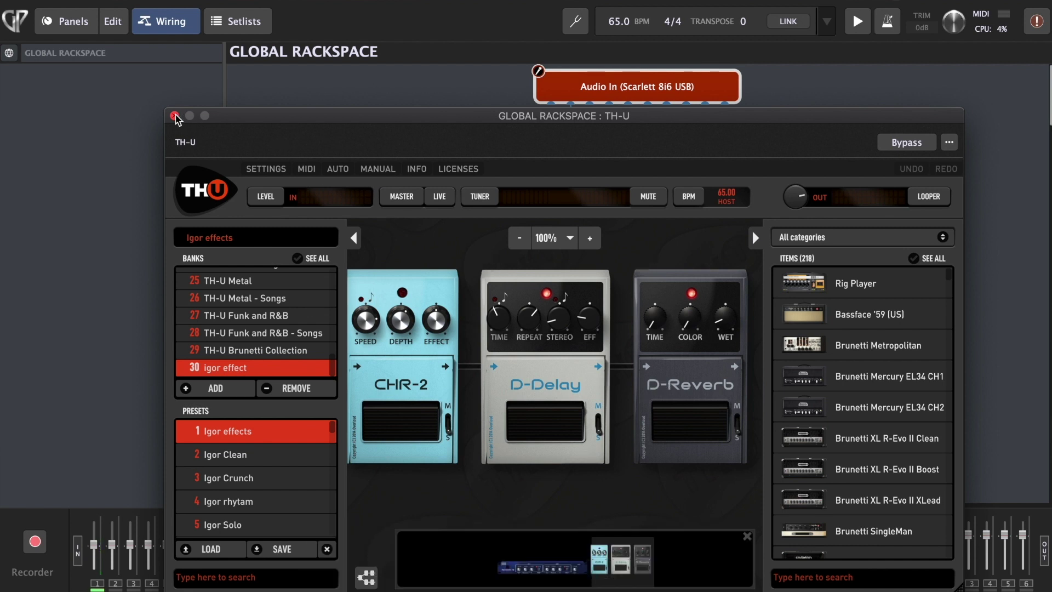
pyautogui.click(174, 115)
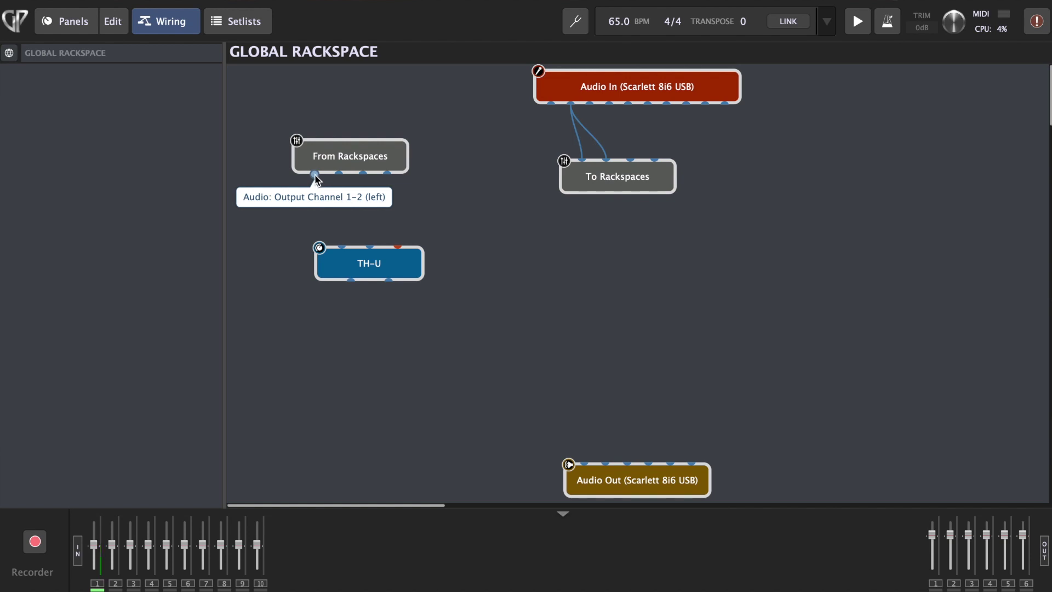
# - Wire From Rackspaces' two outputs into TH-U, and TH-U's outputs to Audio Out channels 1 and 2
pyautogui.moveTo(316, 174); pyautogui.dragTo(342, 247)
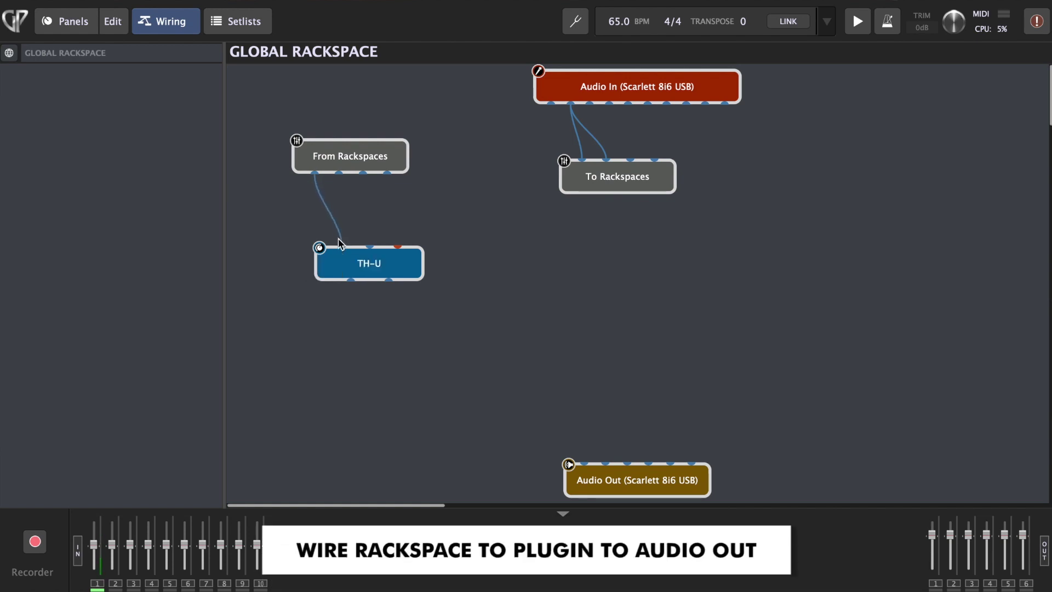
pyautogui.moveTo(339, 176); pyautogui.dragTo(370, 247)
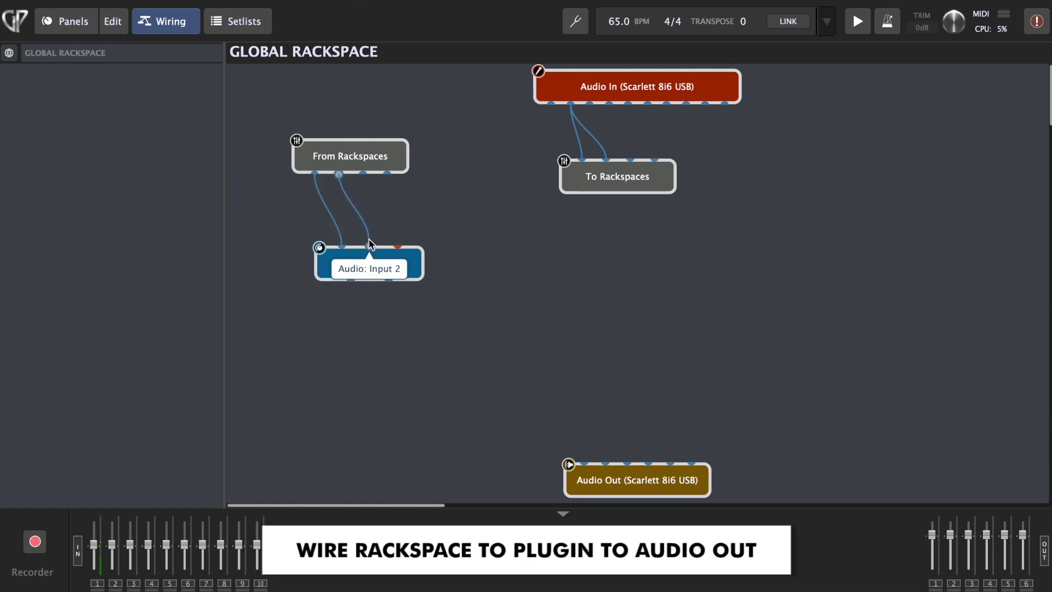
pyautogui.moveTo(352, 284); pyautogui.dragTo(584, 464)
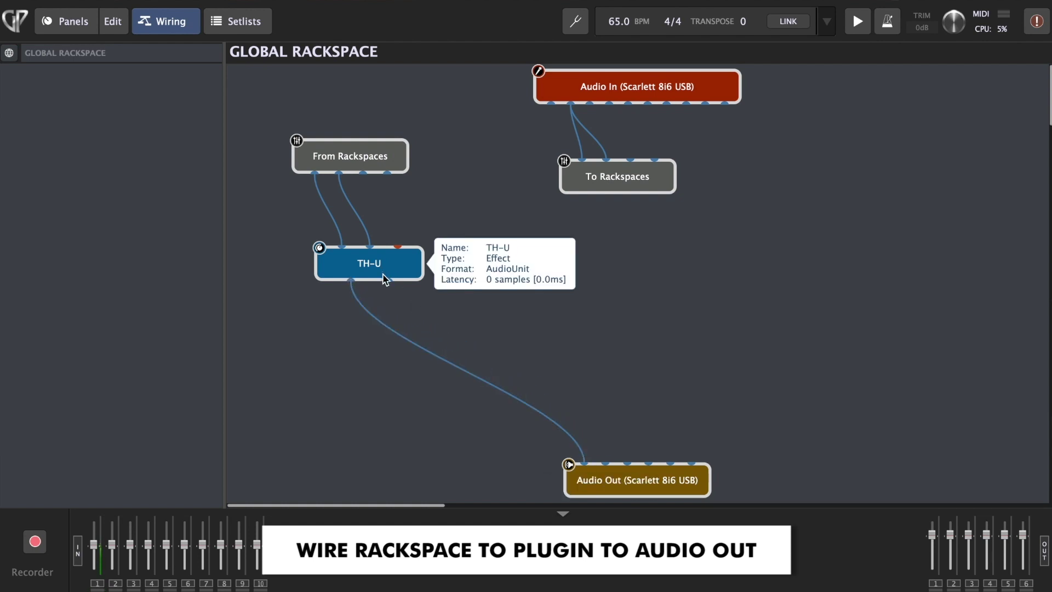
pyautogui.moveTo(389, 281); pyautogui.dragTo(605, 453)
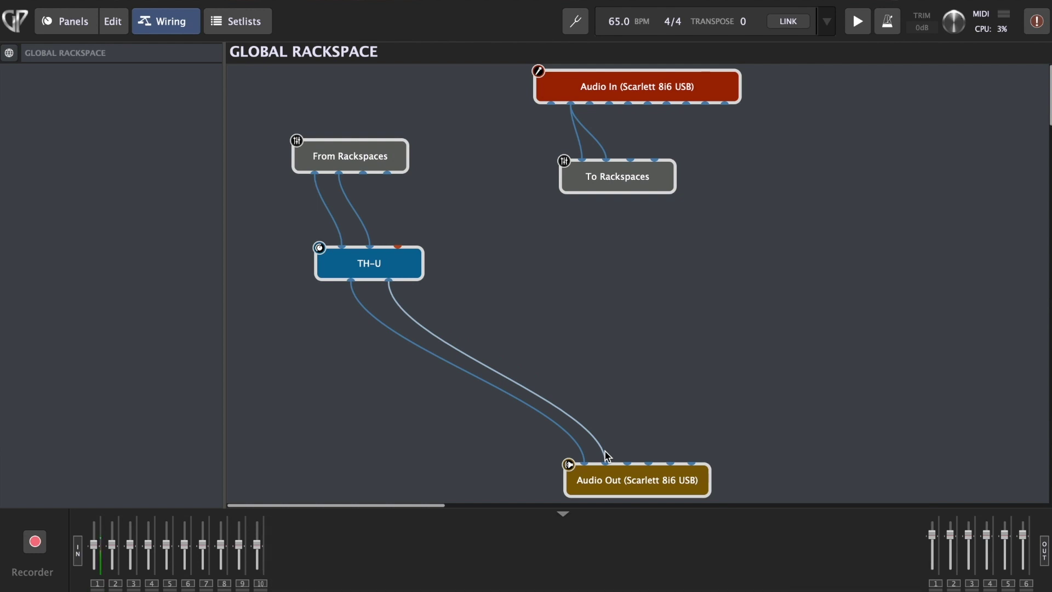
# - Back in the local rackspace, rename the Default variation to CLEAN
pyautogui.click(12, 54)
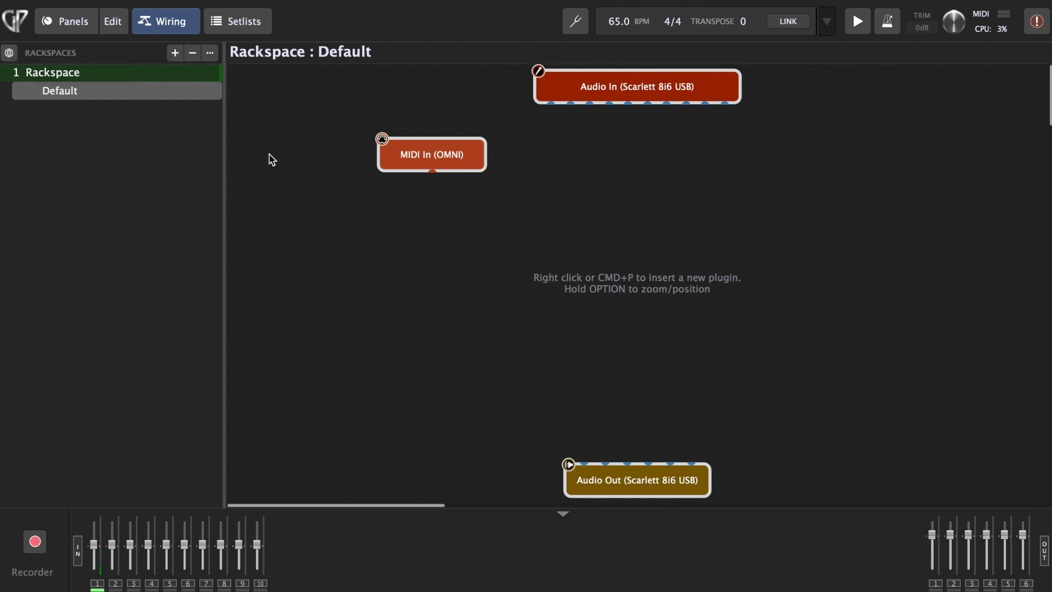
pyautogui.doubleClick(140, 97)
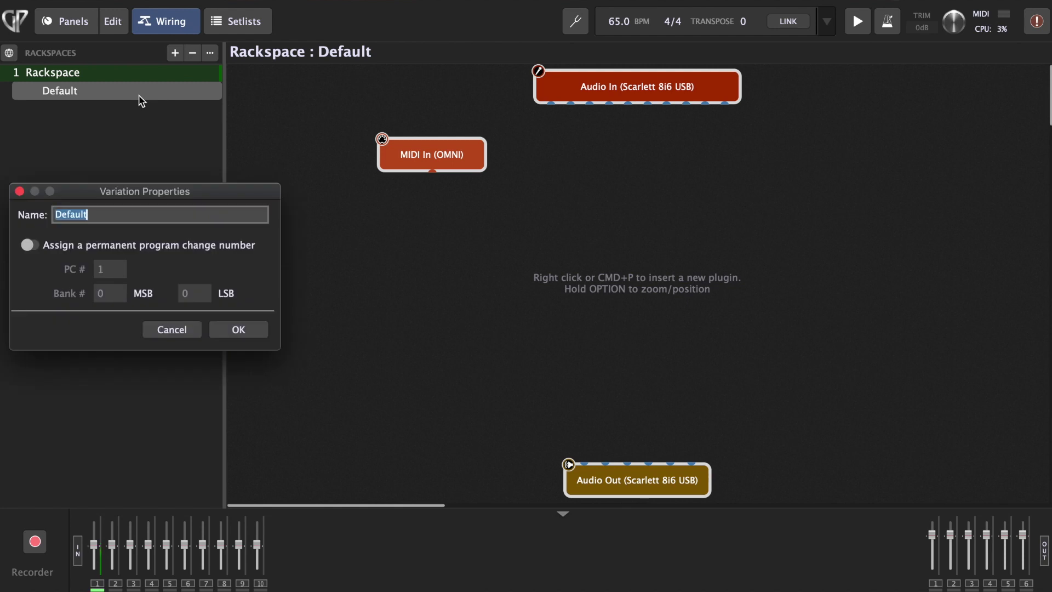
pyautogui.write('CLEAN')
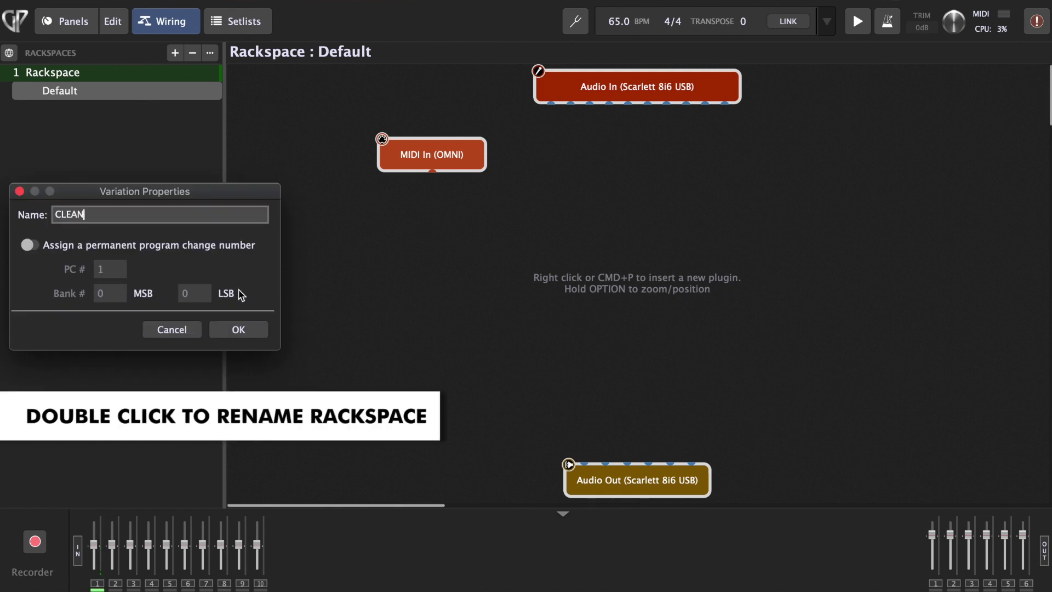
pyautogui.click(236, 329)
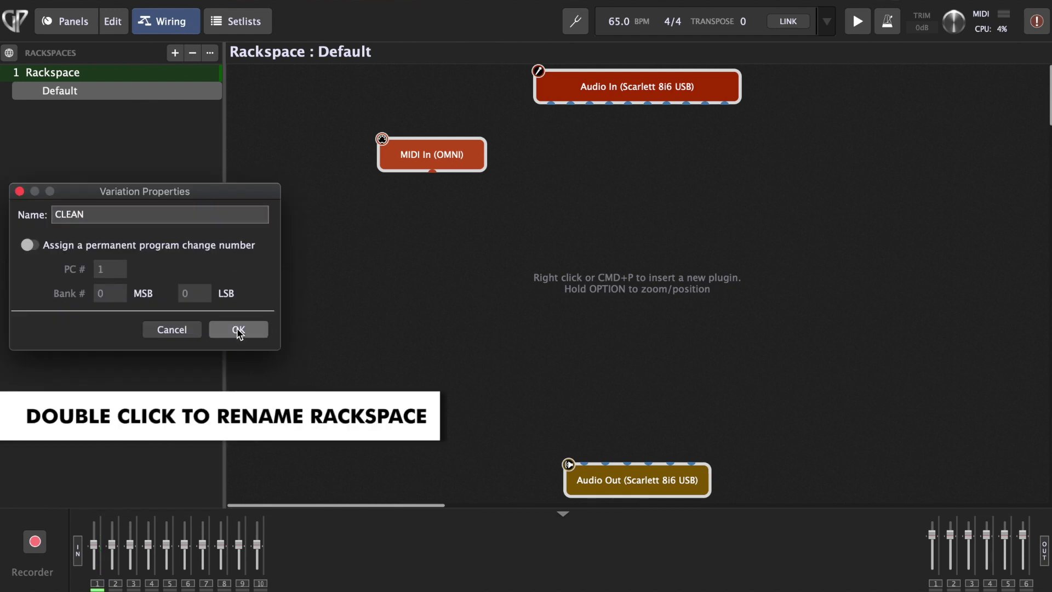
# - Insert TH-U (AudioUnit) and load the Igor Clean preset from bank 30 igor effect
pyautogui.rightClick(634, 225)
pyautogui.moveTo(542, 384)
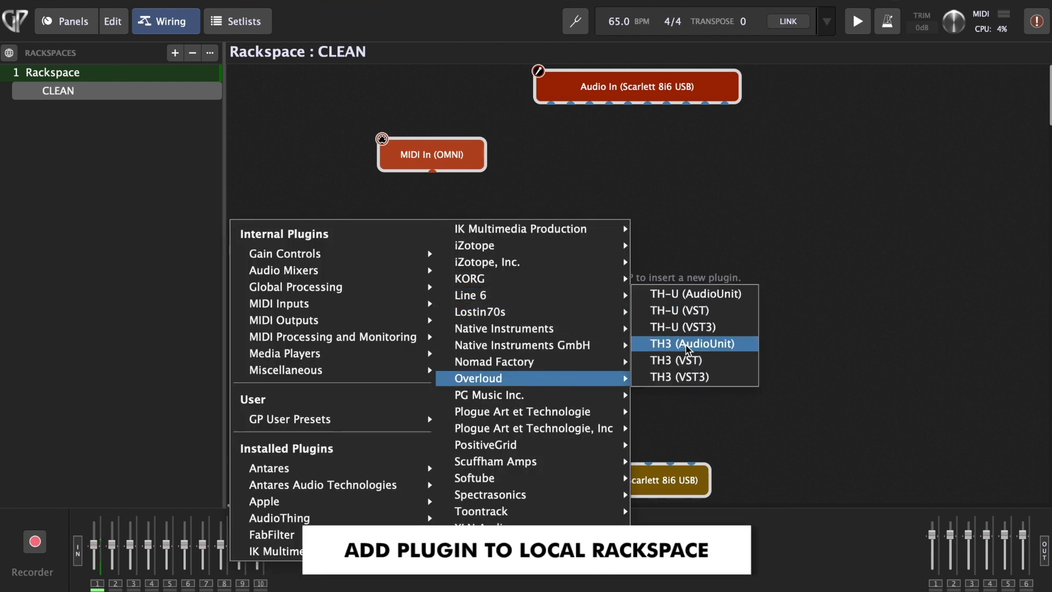
pyautogui.click(694, 300)
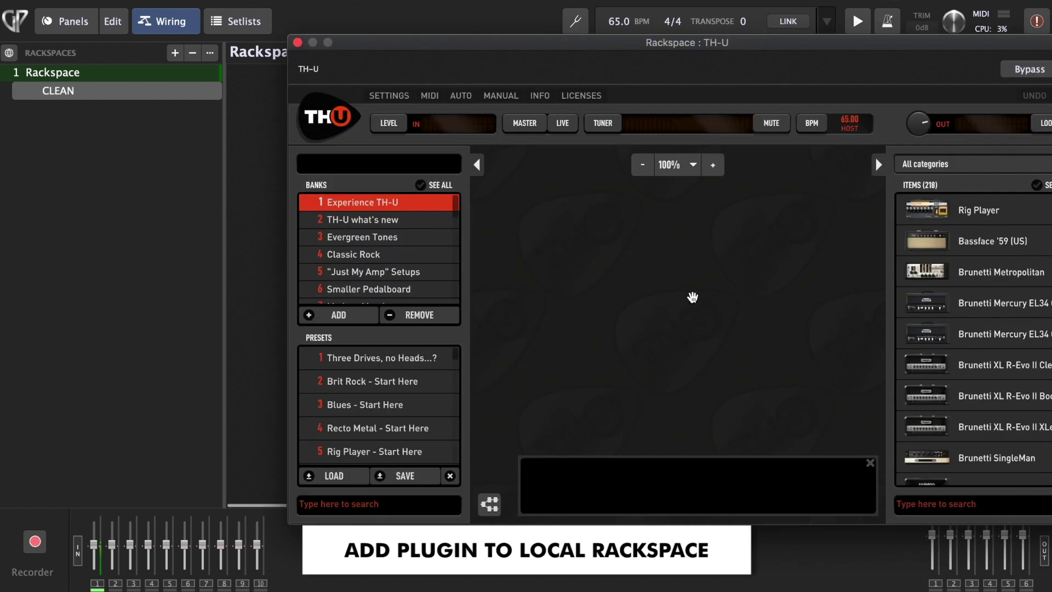
pyautogui.scroll(-10, 372, 296)
pyautogui.click(362, 296)
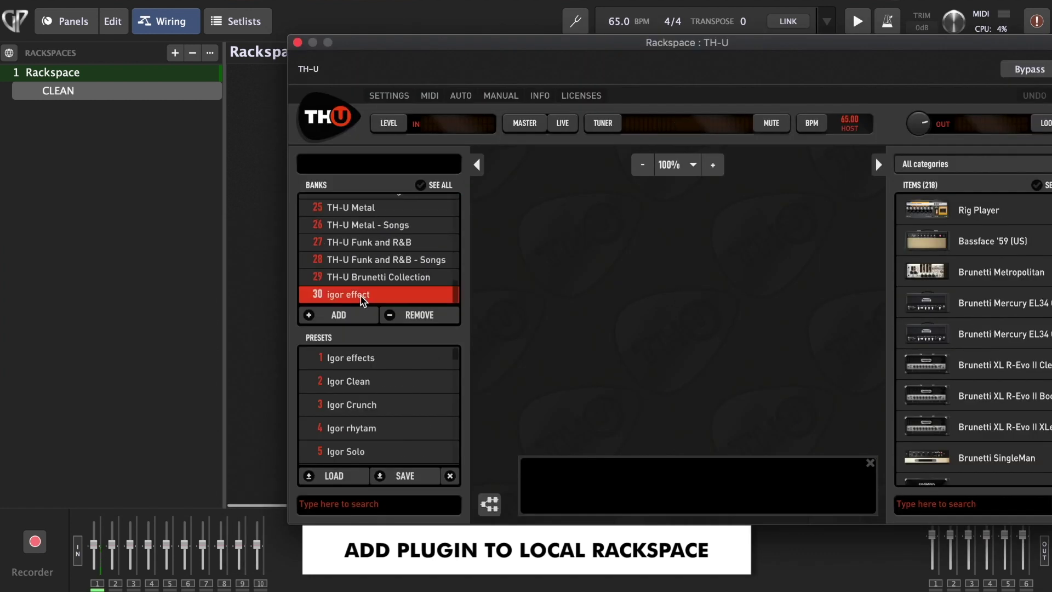
pyautogui.click(378, 385)
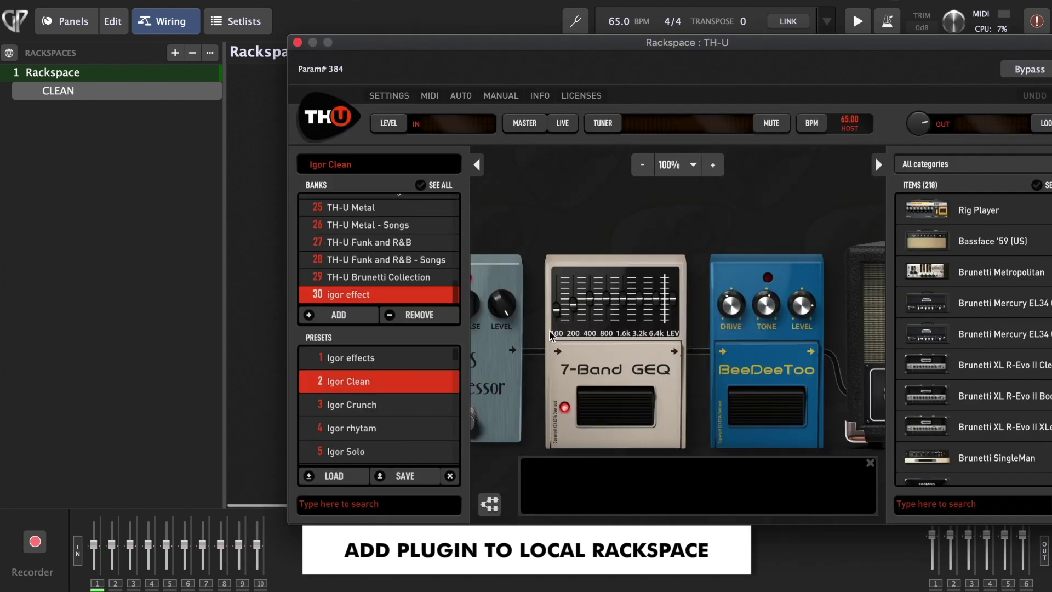
pyautogui.click(298, 43)
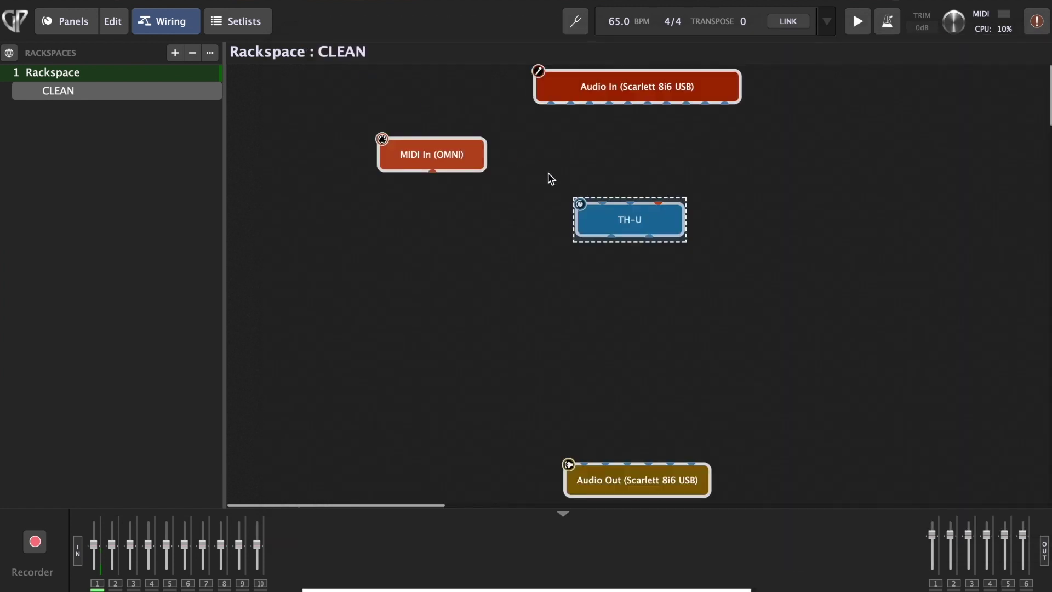
# - Move TH-U lower and add a From Global Rackspace block to the canvas
pyautogui.moveTo(616, 224); pyautogui.dragTo(623, 299)
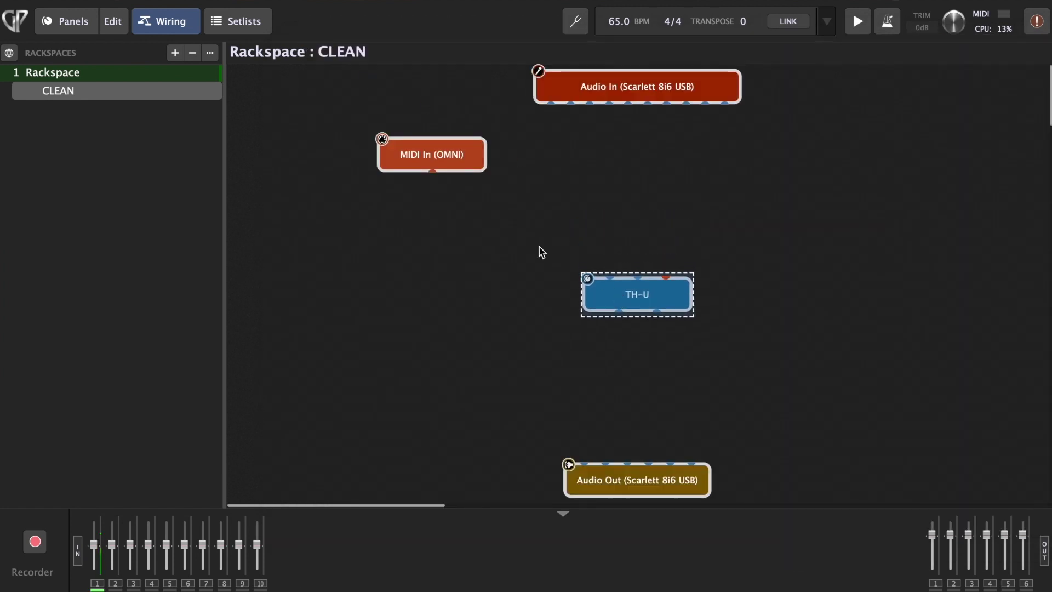
pyautogui.rightClick(451, 218)
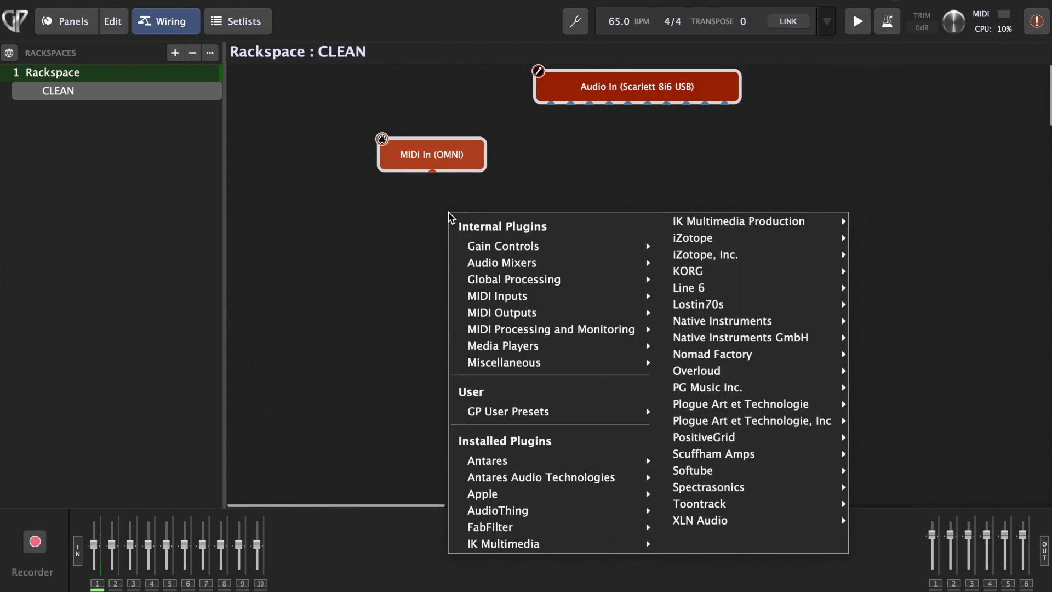
pyautogui.moveTo(525, 284)
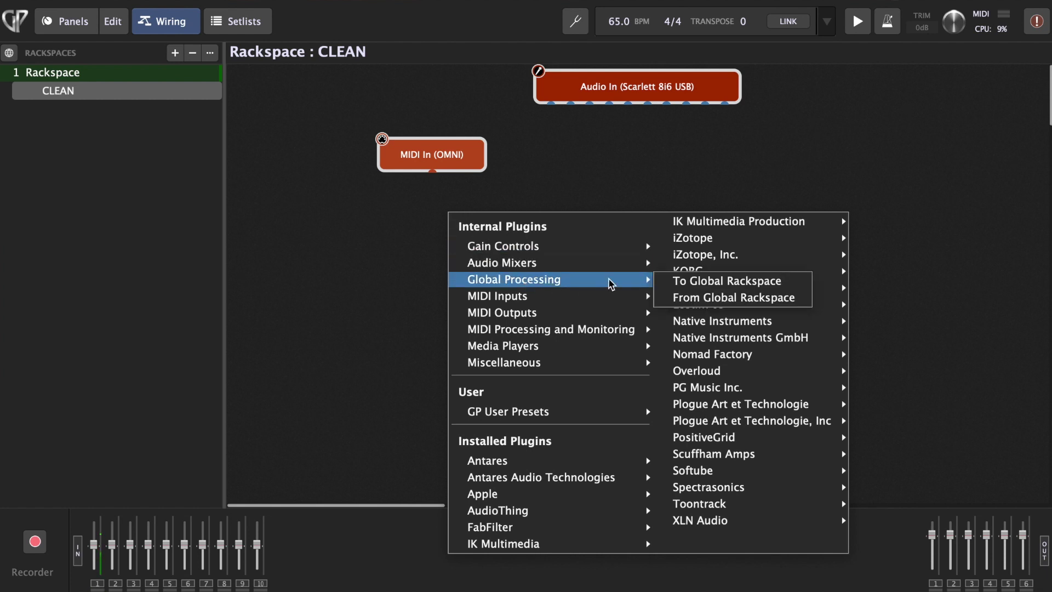
pyautogui.click(697, 299)
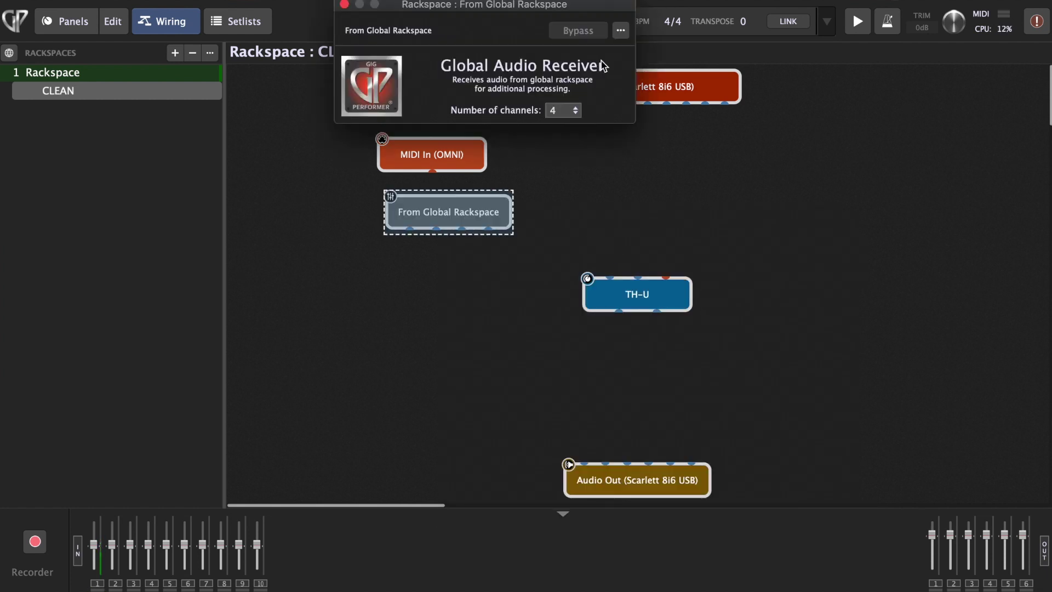
pyautogui.click(345, 4)
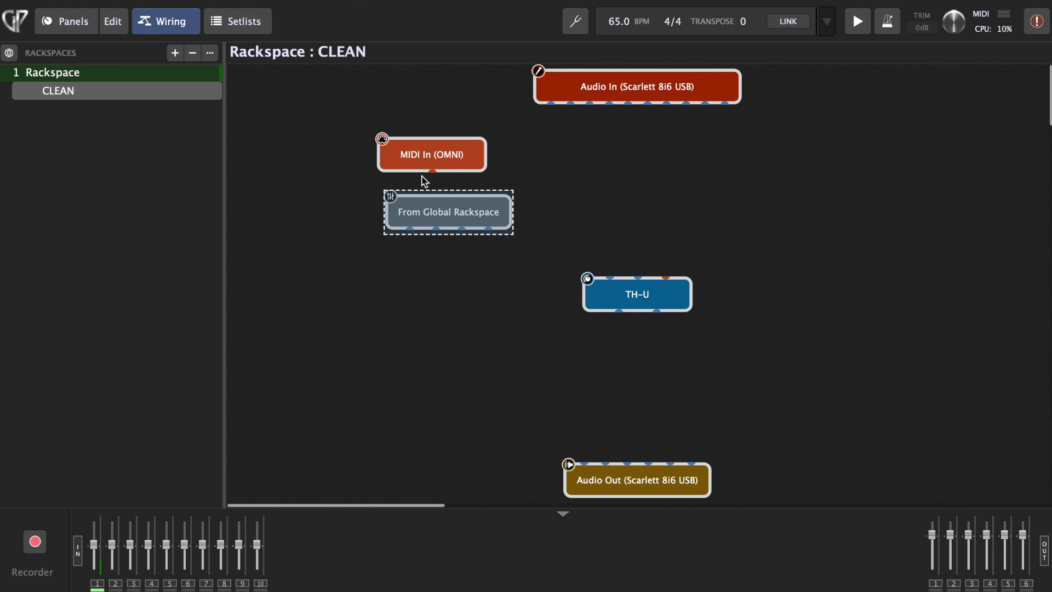
# - Wire the From Global Rackspace outputs into both TH-U inputs and nudge the block right
pyautogui.click(410, 230)
pyautogui.moveTo(410, 232); pyautogui.dragTo(609, 278)
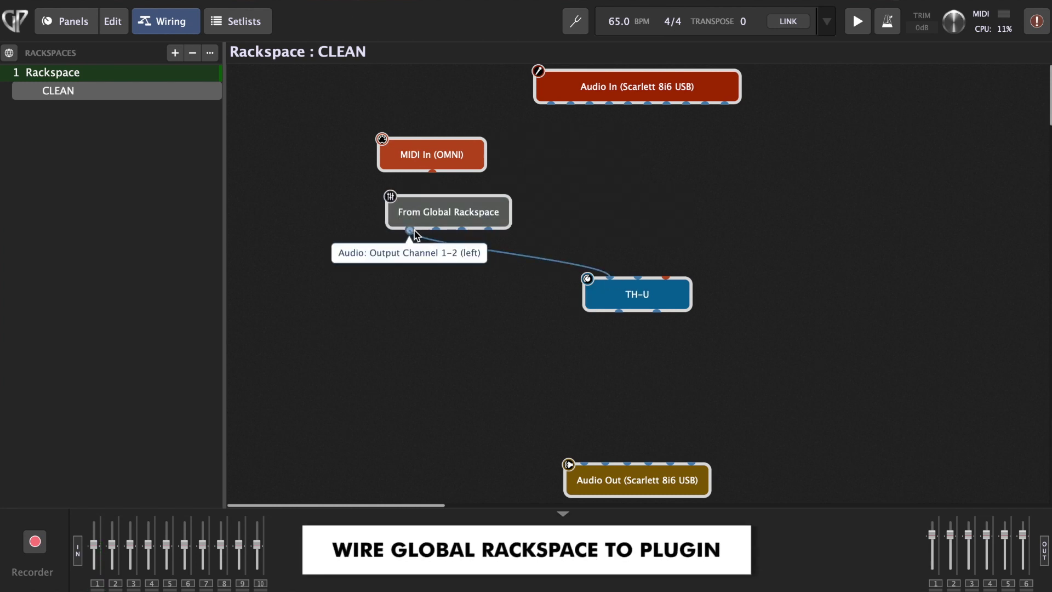
pyautogui.moveTo(415, 230); pyautogui.dragTo(581, 267)
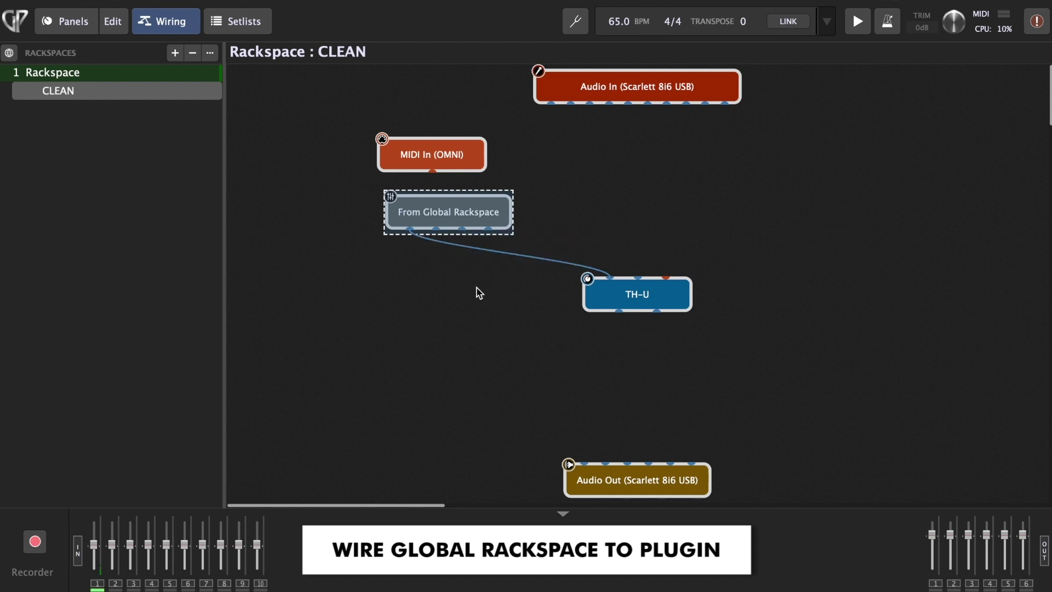
pyautogui.click(477, 291)
pyautogui.moveTo(452, 212); pyautogui.dragTo(637, 276)
pyautogui.rightClick(476, 332)
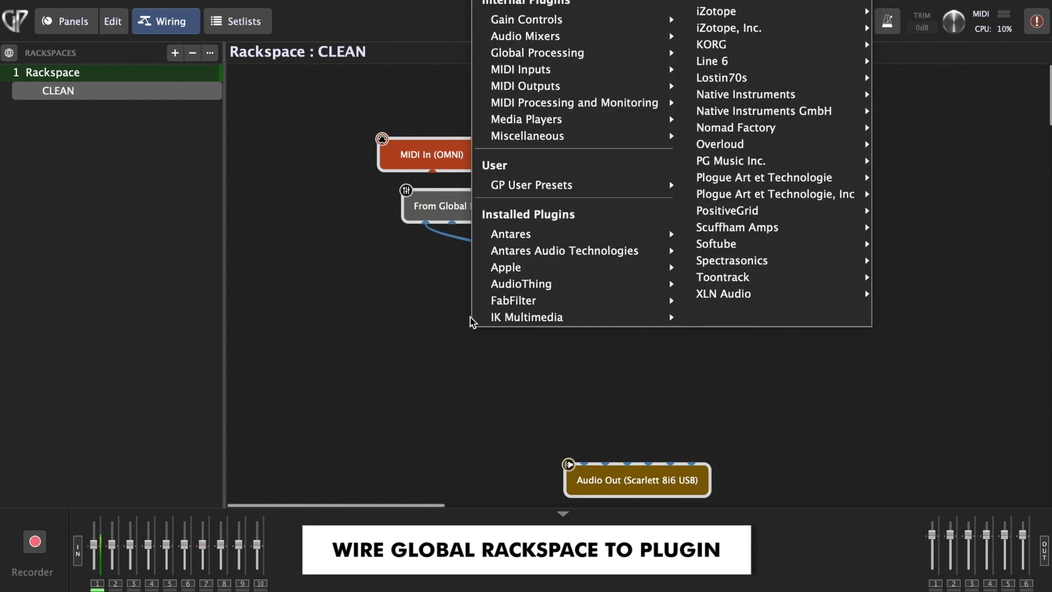
# - Add a To Global Rackspace block below TH-U and wire TH-U Outputs 1 and 2 into it
pyautogui.moveTo(545, 60)
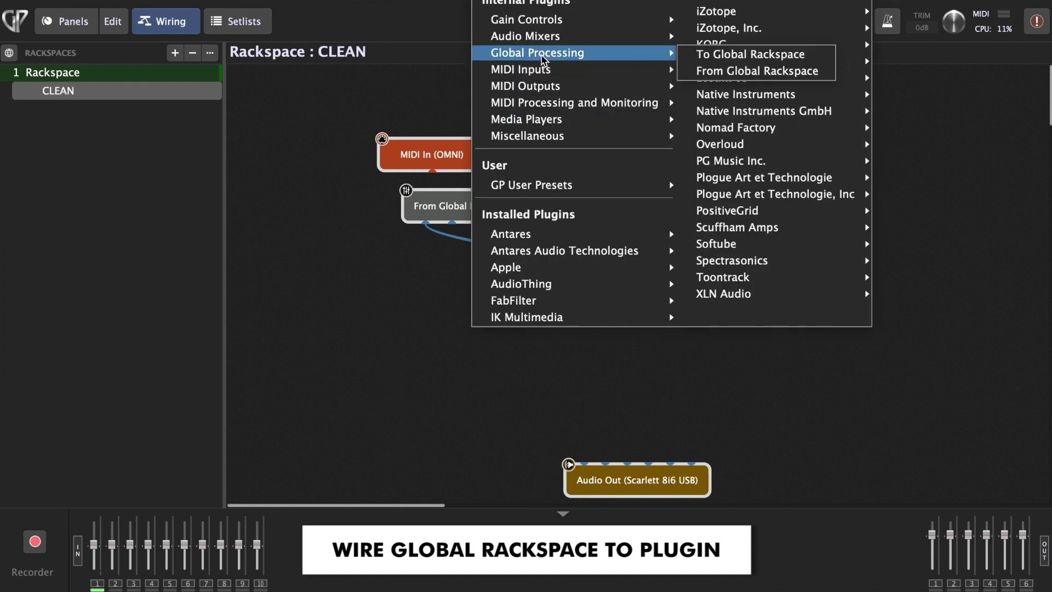
pyautogui.click(705, 54)
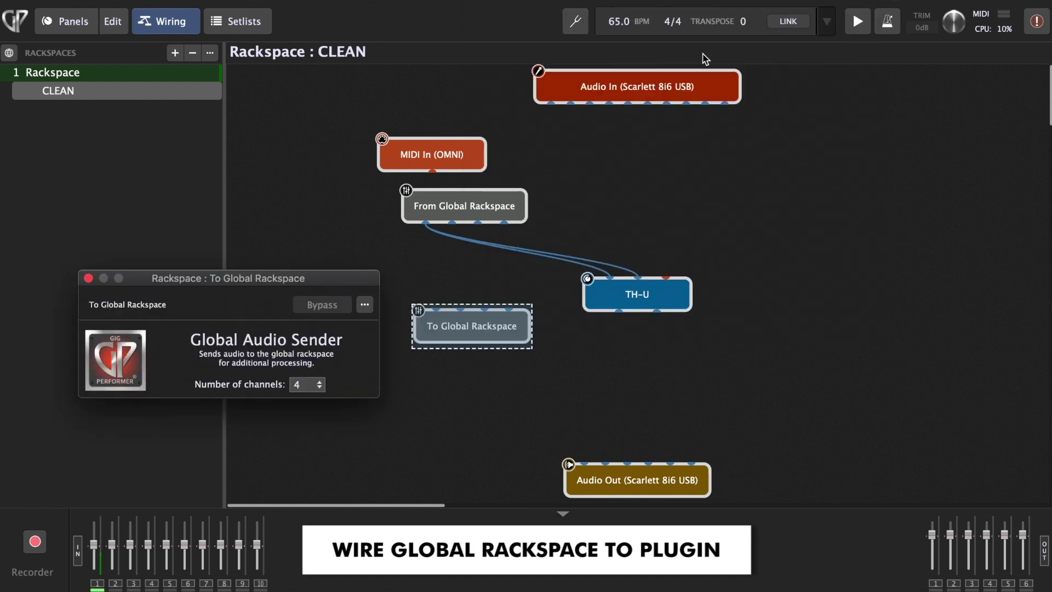
pyautogui.click(88, 278)
pyautogui.moveTo(489, 344); pyautogui.dragTo(542, 409)
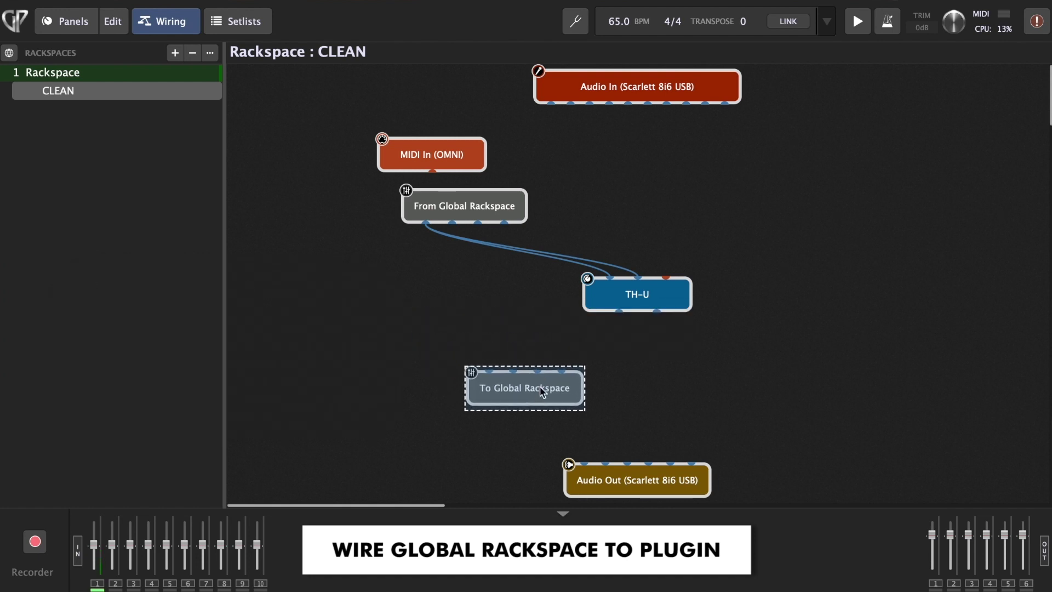
pyautogui.moveTo(620, 312); pyautogui.dragTo(489, 371)
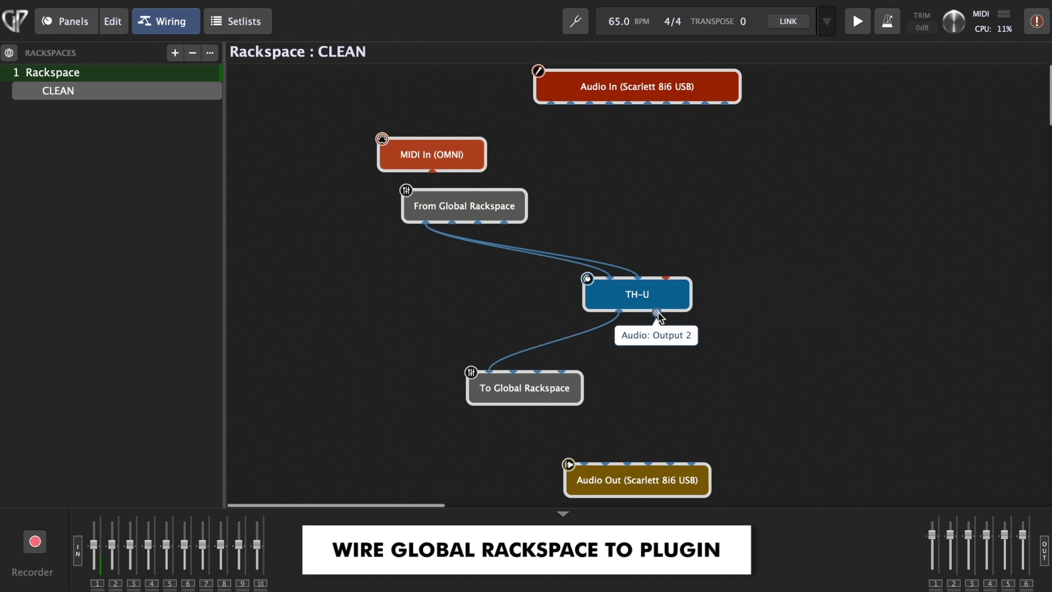
pyautogui.moveTo(658, 312); pyautogui.dragTo(516, 375)
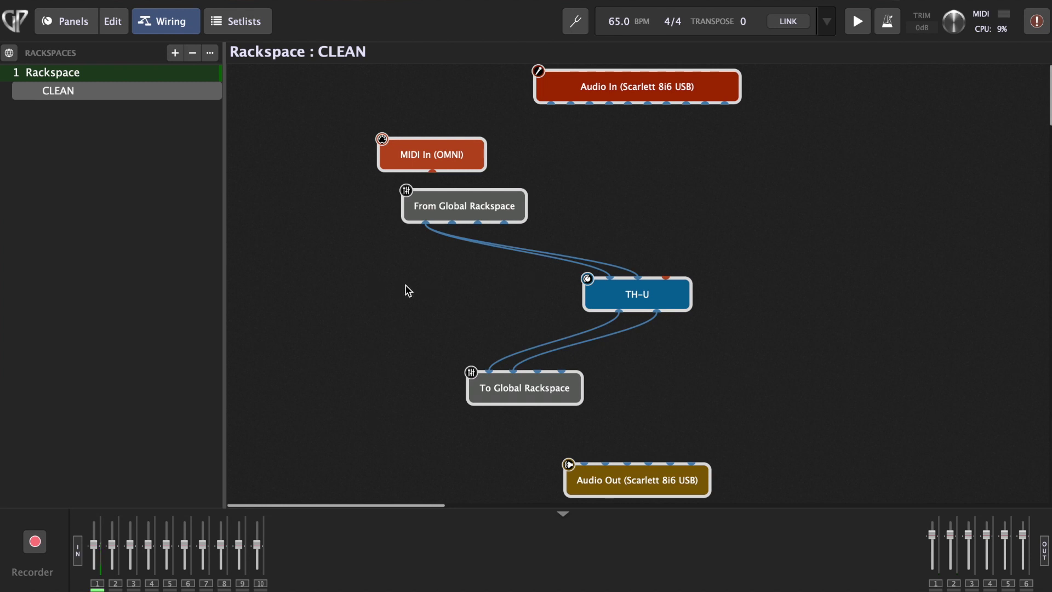
pyautogui.rightClick(106, 77)
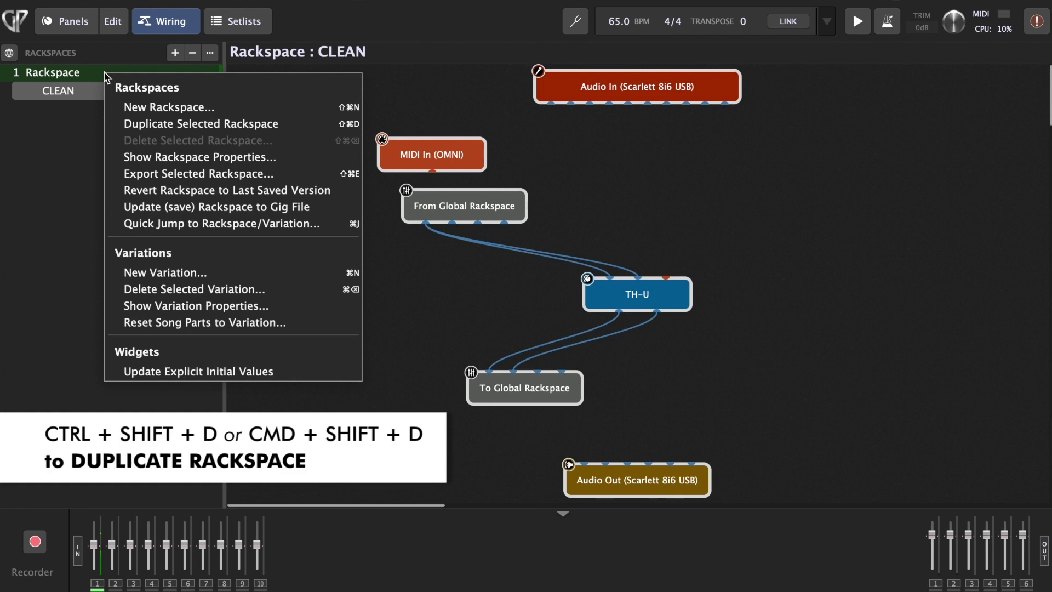
# - Duplicate the first rackspace as Rackspace_1 and rename its CLEAN variation to EDGE OF BREAKUP
pyautogui.click(180, 124)
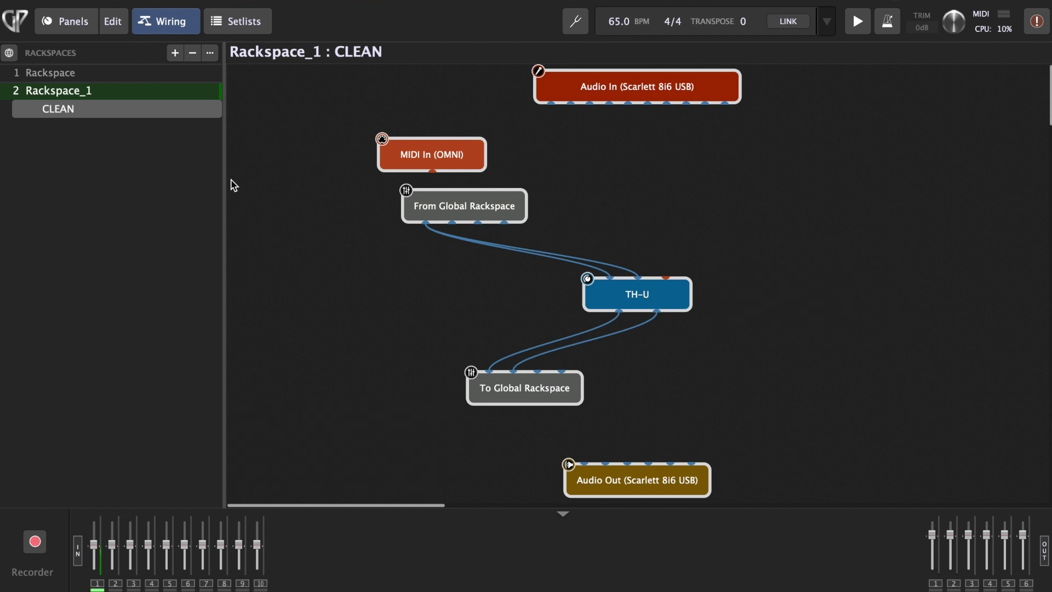
pyautogui.click(95, 77)
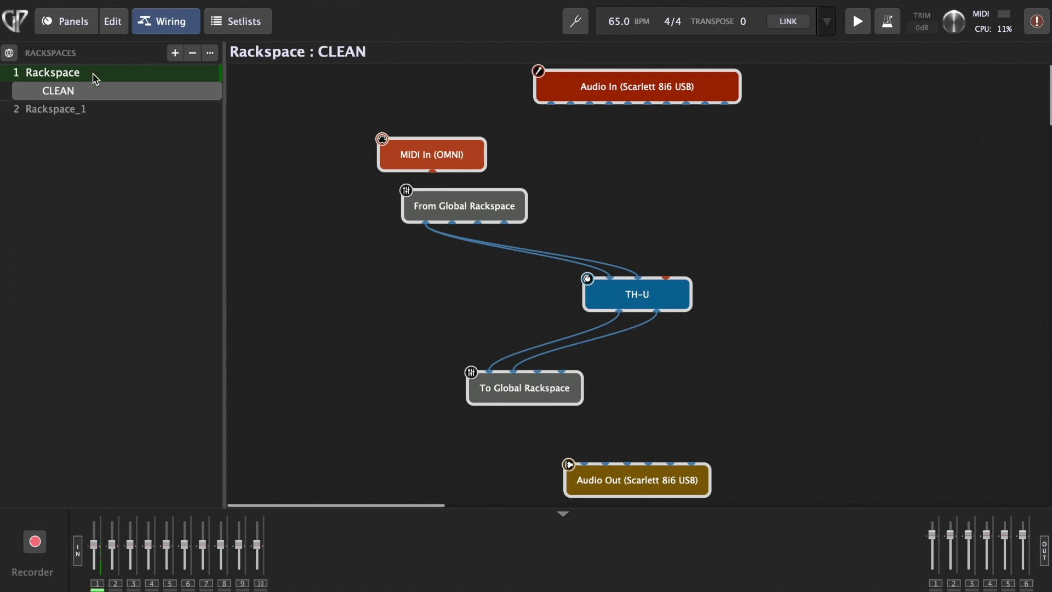
pyautogui.click(86, 112)
pyautogui.doubleClick(85, 113)
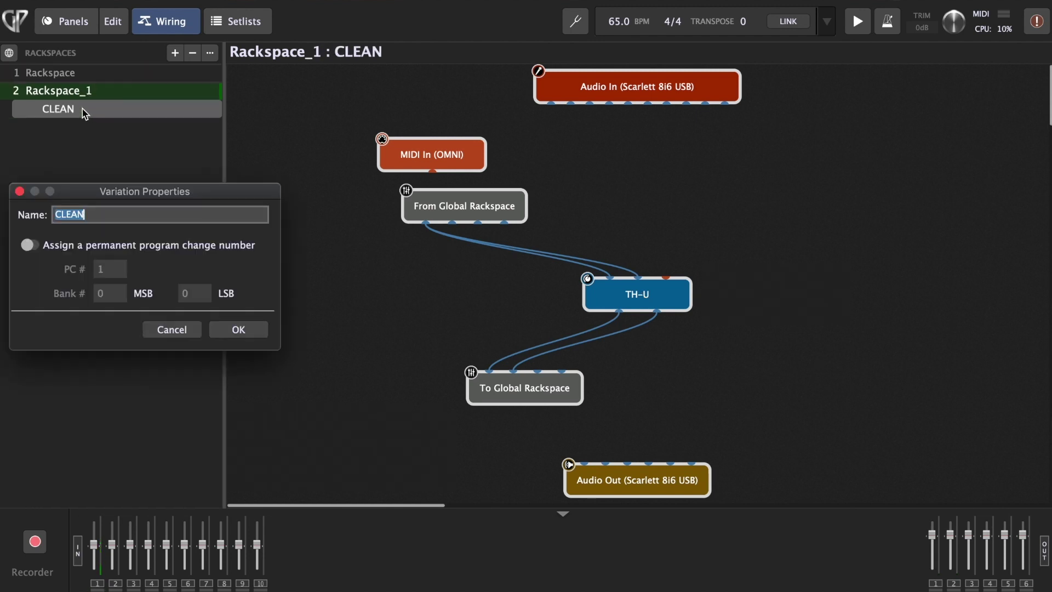
pyautogui.write('EDGE OF BREAKUP')
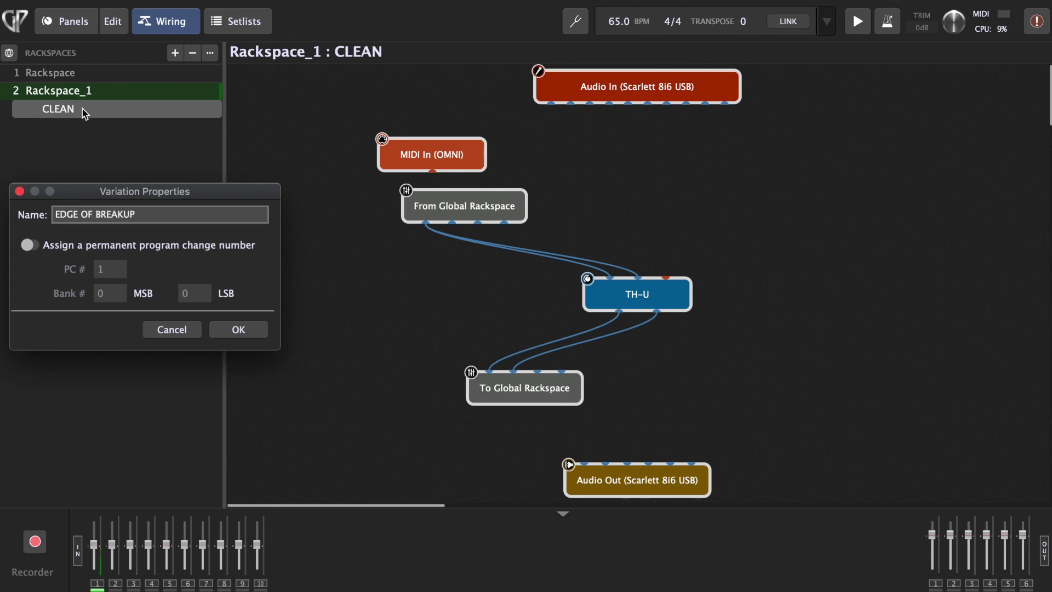
pyautogui.press('Return')
pyautogui.doubleClick(641, 302)
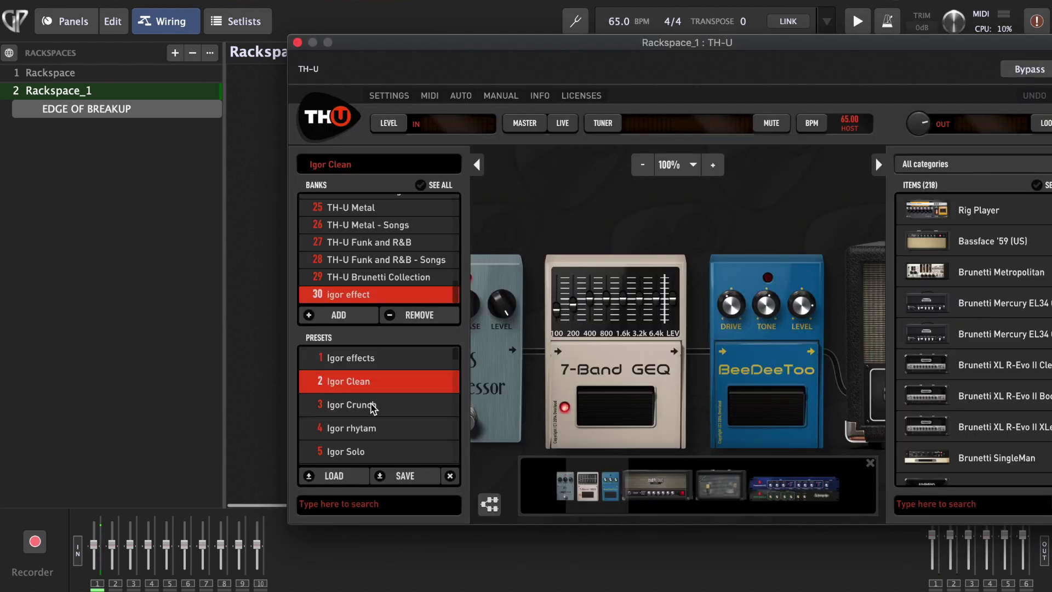
# - Load the Igor Crunch preset (preset 3) into Rackspace_1's TH-U and close the editor
pyautogui.click(373, 406)
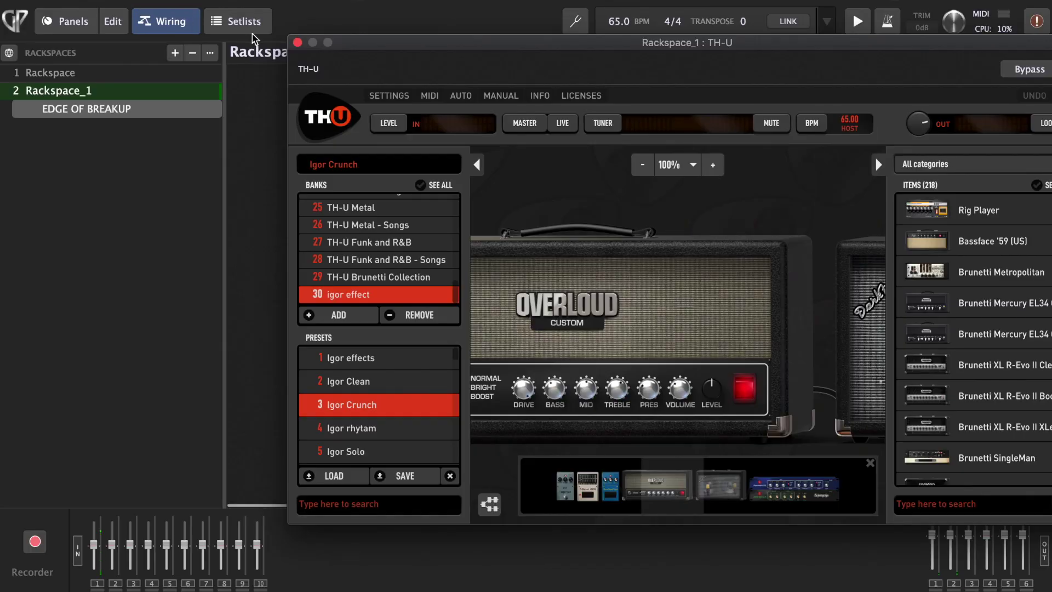
pyautogui.click(297, 42)
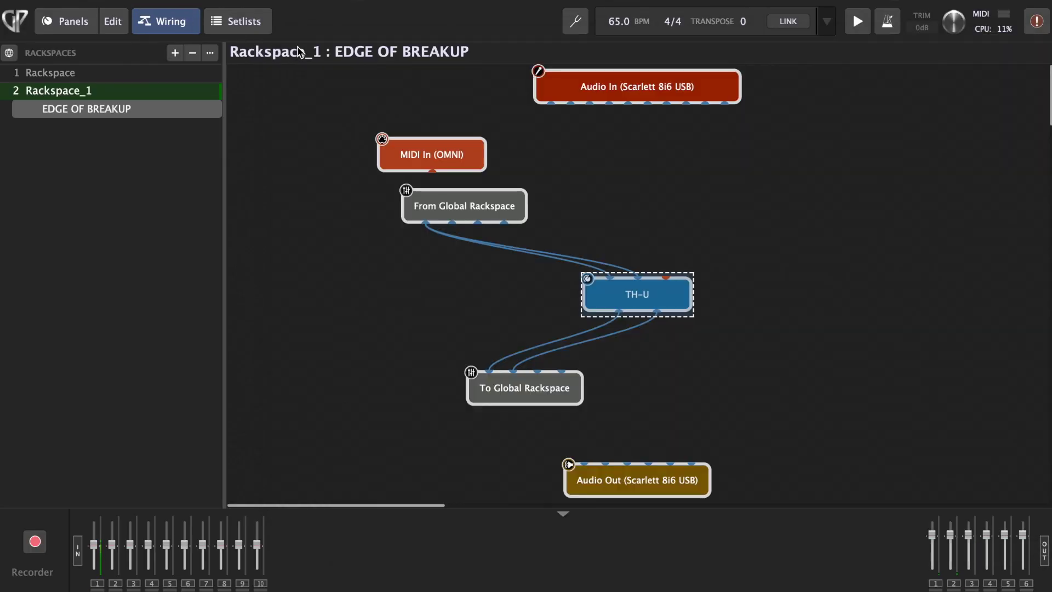
# - Duplicate EDGE OF BREAKUP into Rackspace_2, rename its variation RHYTAM, and open its TH-U editor
pyautogui.rightClick(89, 98)
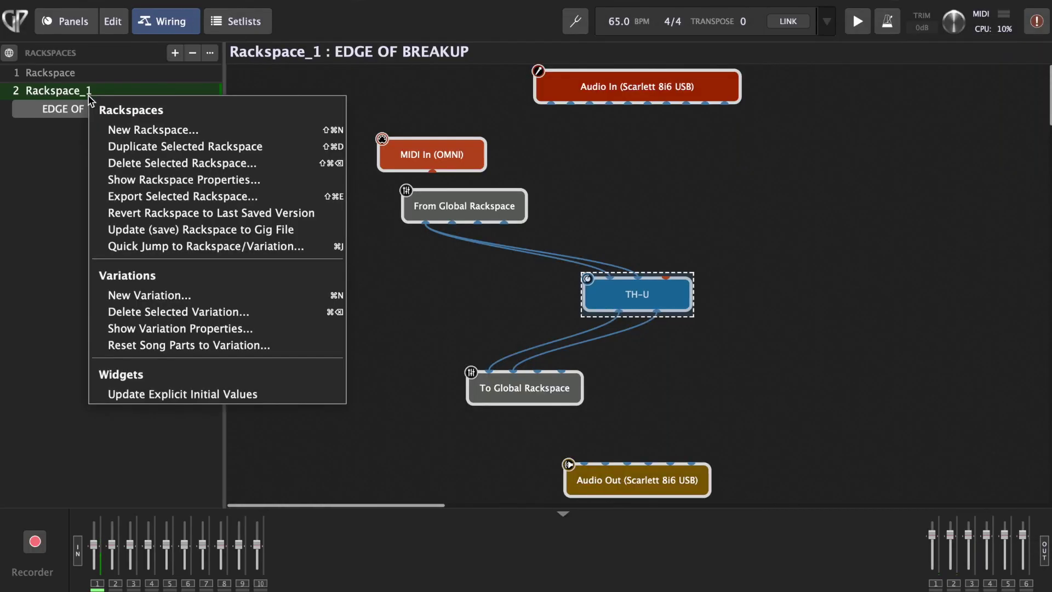
pyautogui.click(156, 146)
pyautogui.doubleClick(109, 132)
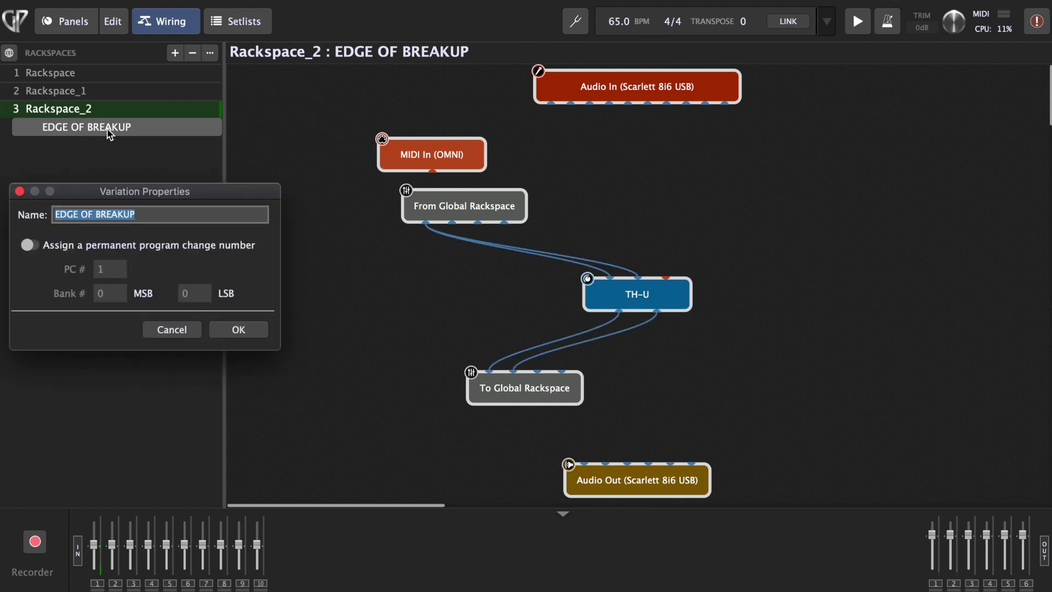
pyautogui.write('RHYTAM')
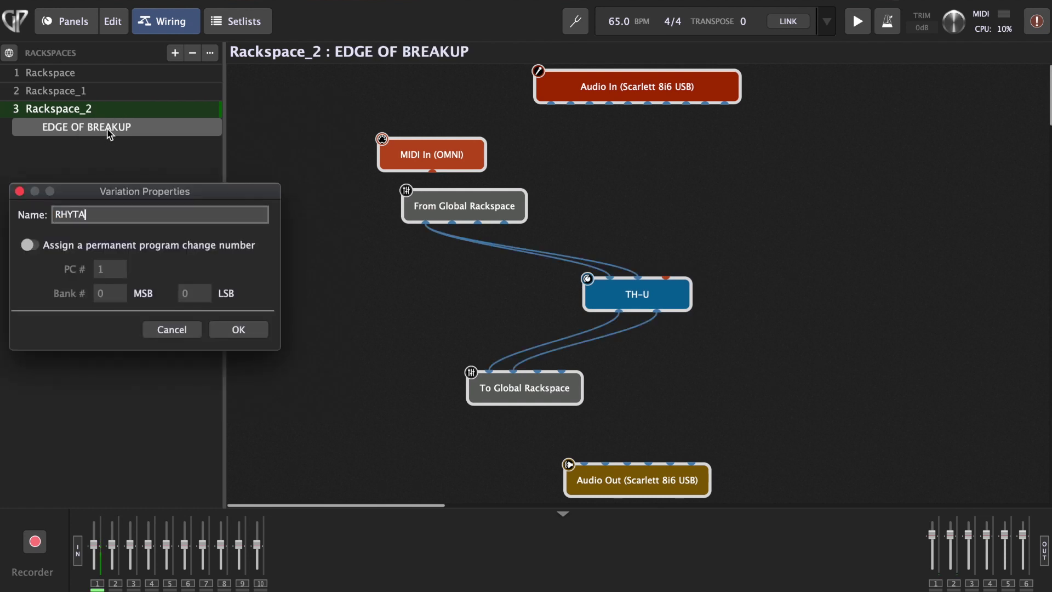
pyautogui.press('Return')
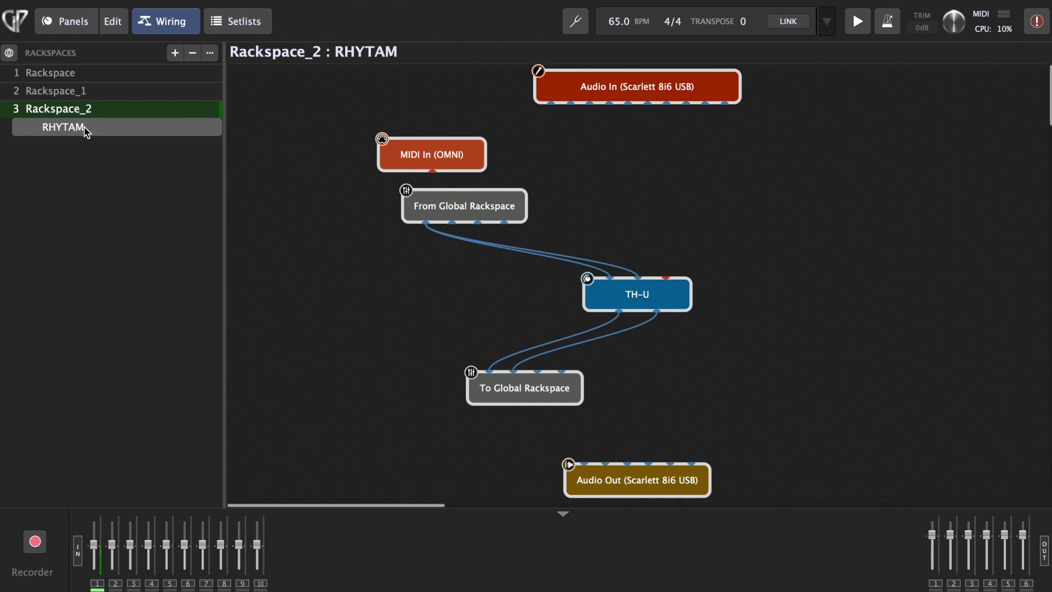
pyautogui.doubleClick(635, 297)
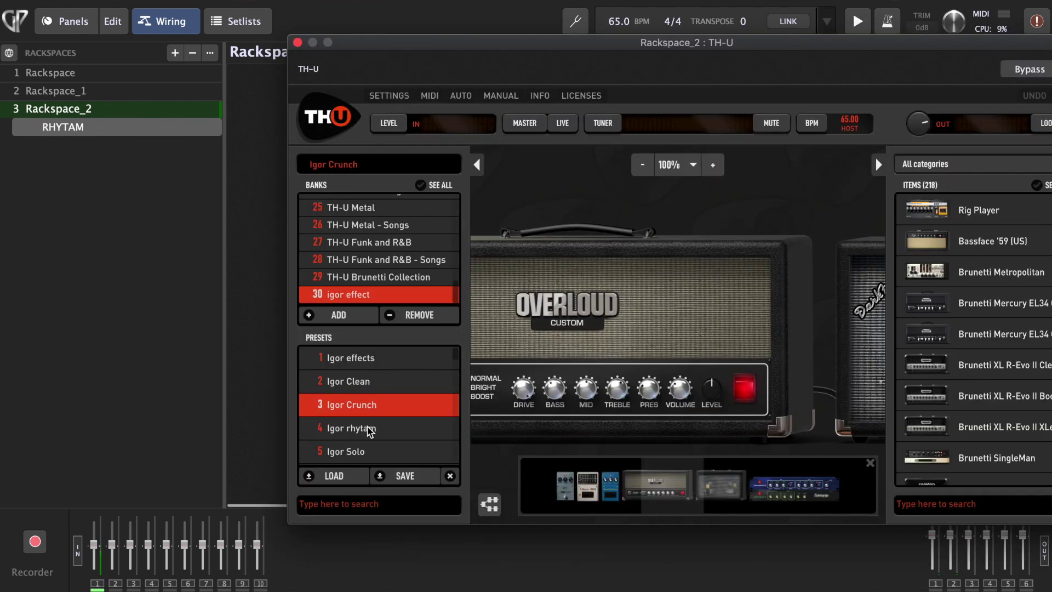
# - Load TH-U preset 4, the custom rhytam preset, in Rackspace_2
pyautogui.click(370, 429)
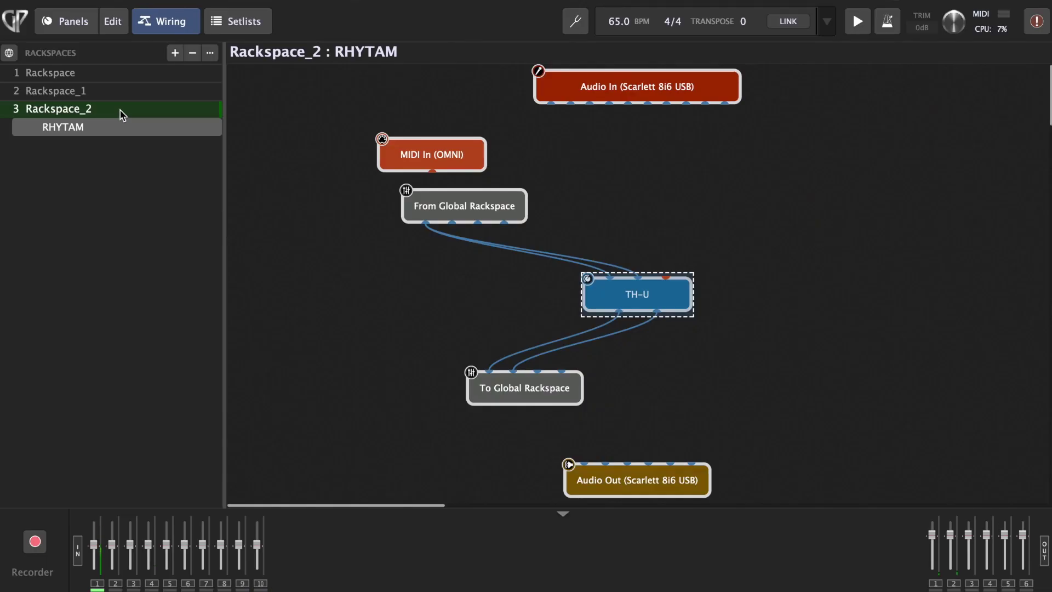
# - Duplicate the RHYTAM rackspace into Rackspace_3, rename its variation SOLO, and open its TH-U editor
pyautogui.rightClick(121, 111)
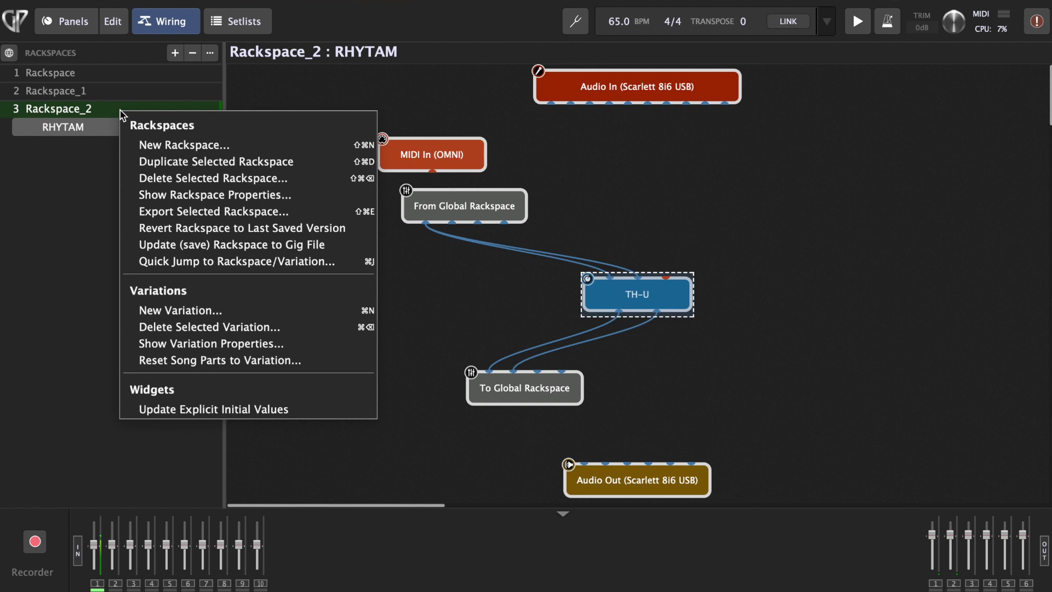
pyautogui.click(182, 162)
pyautogui.doubleClick(86, 148)
pyautogui.write('SOLO')
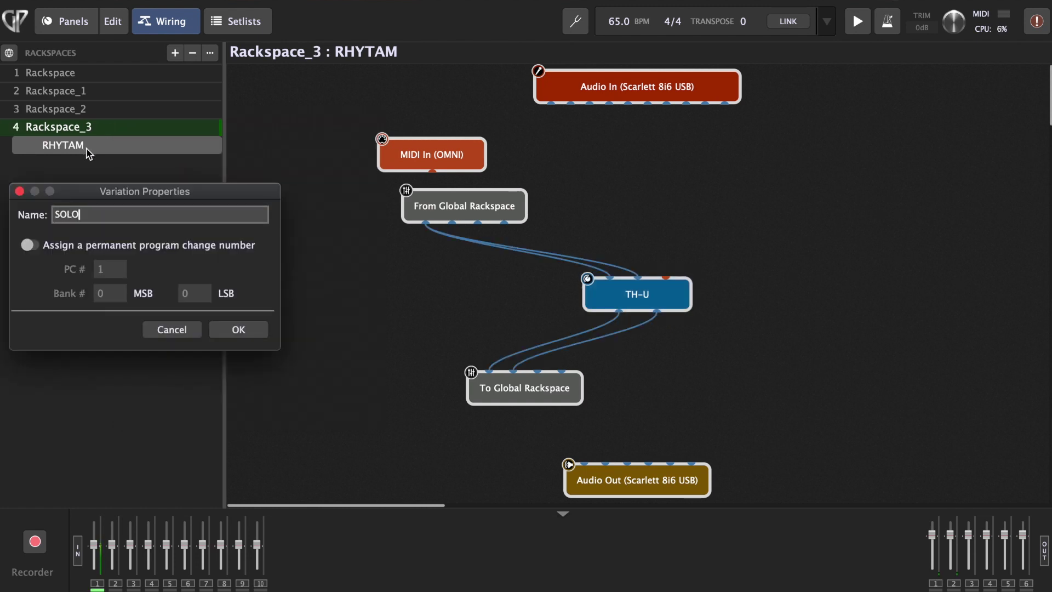
pyautogui.press('Return')
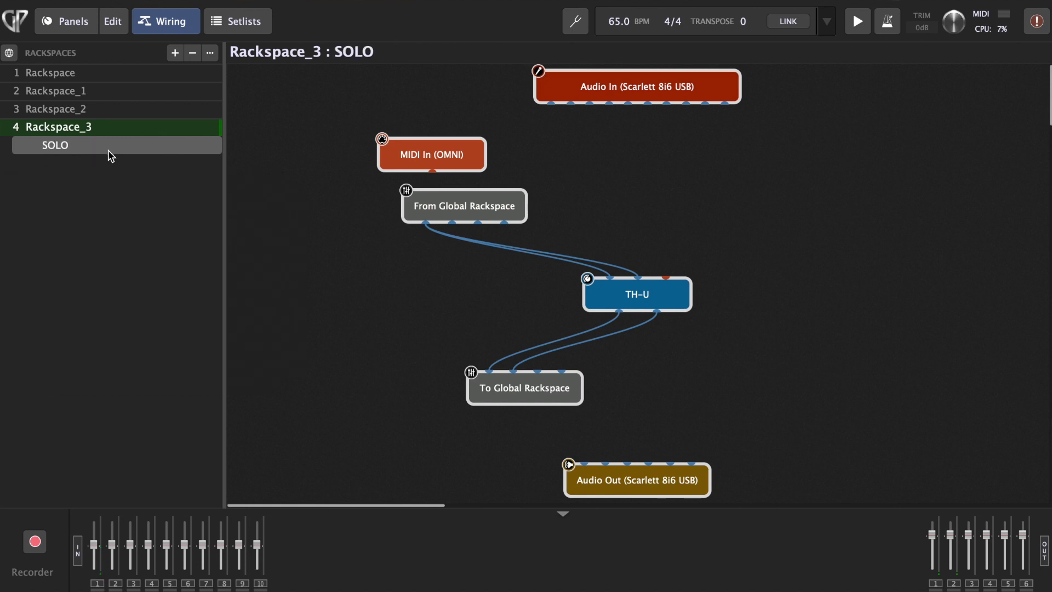
pyautogui.doubleClick(625, 299)
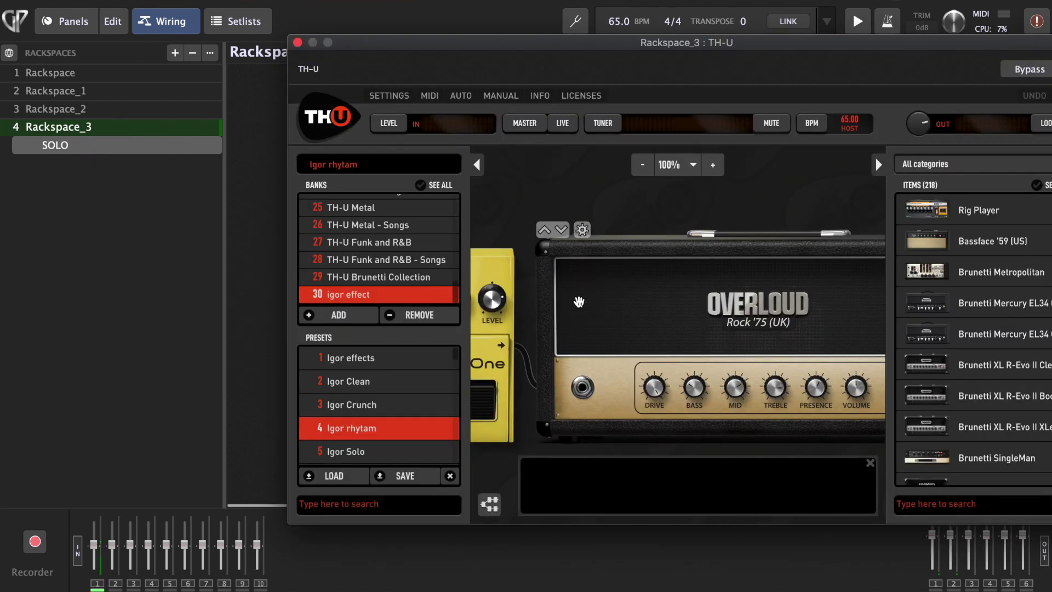
# - Load TH-U preset 5, the custom Solo preset, and close the plugin editor
pyautogui.click(342, 451)
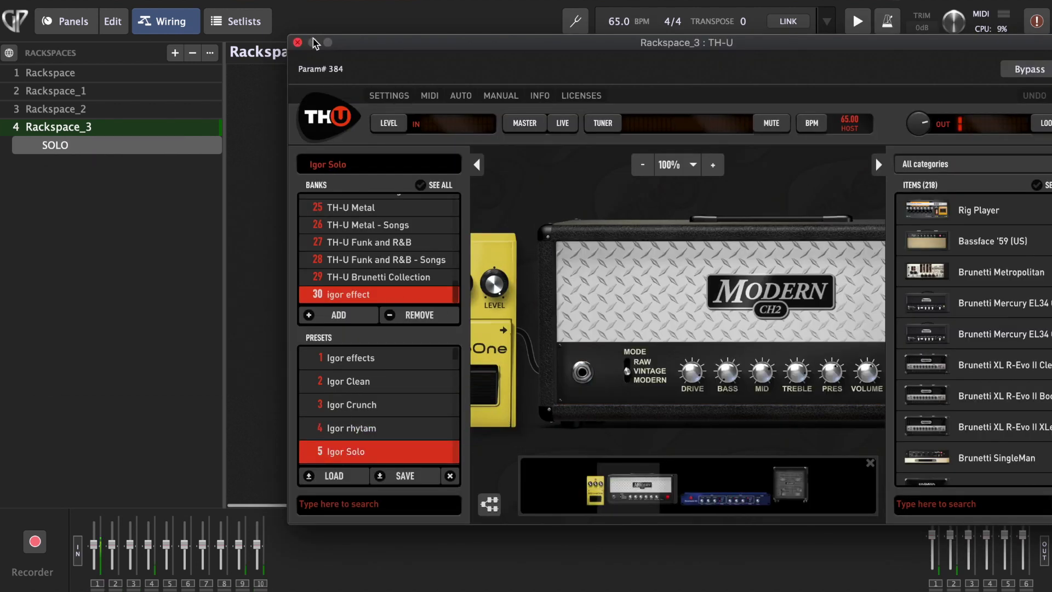
pyautogui.click(298, 43)
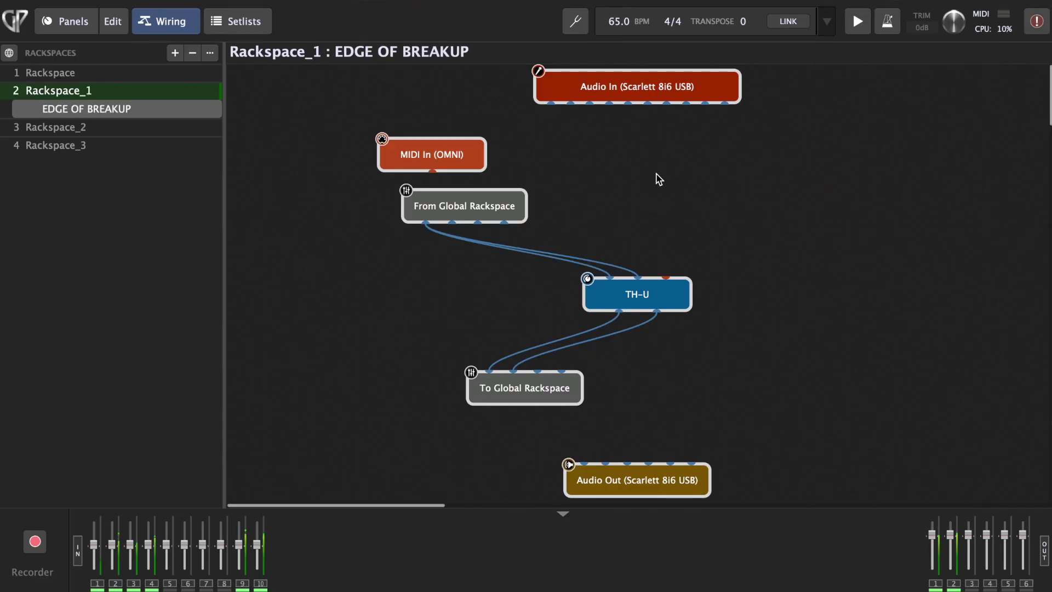
# - Step up and down through the CLEAN, EDGE OF BREAKUP, RHYTAM and SOLO rackspaces to test each sound
pyautogui.press('Down')
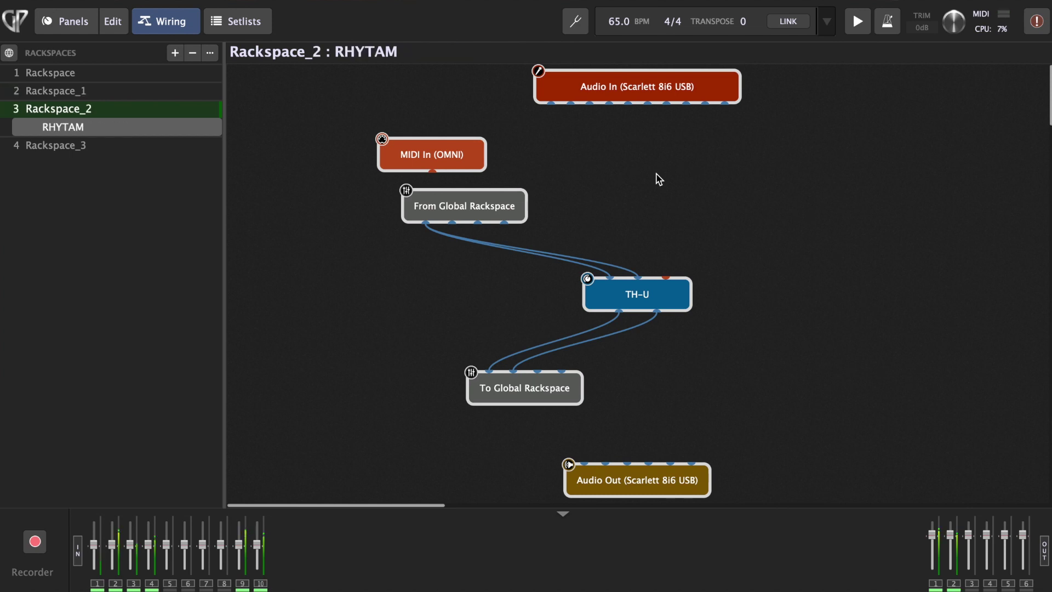
pyautogui.press('Up')
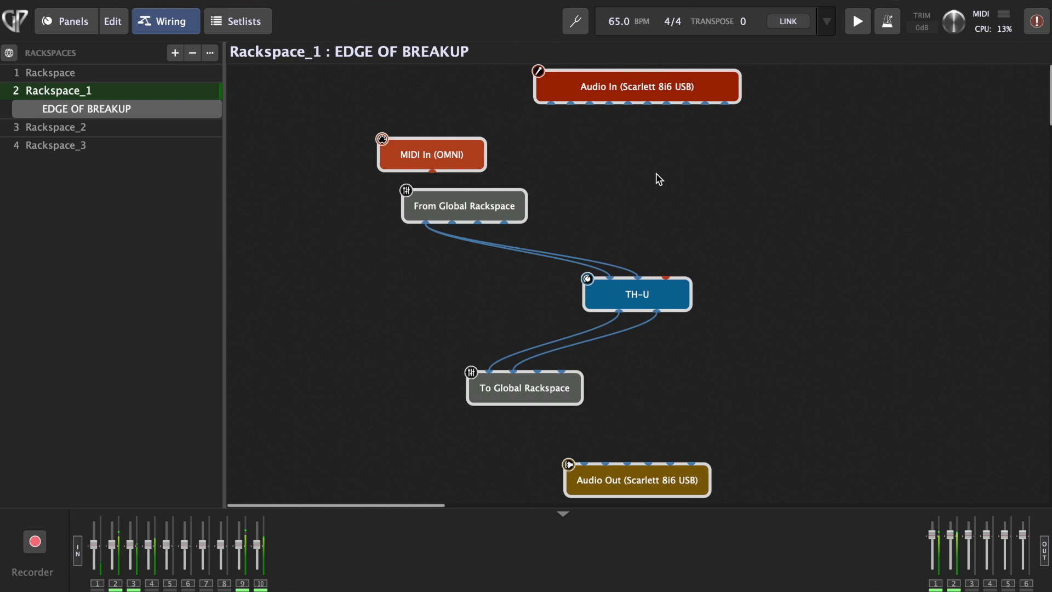
pyautogui.press('Up')
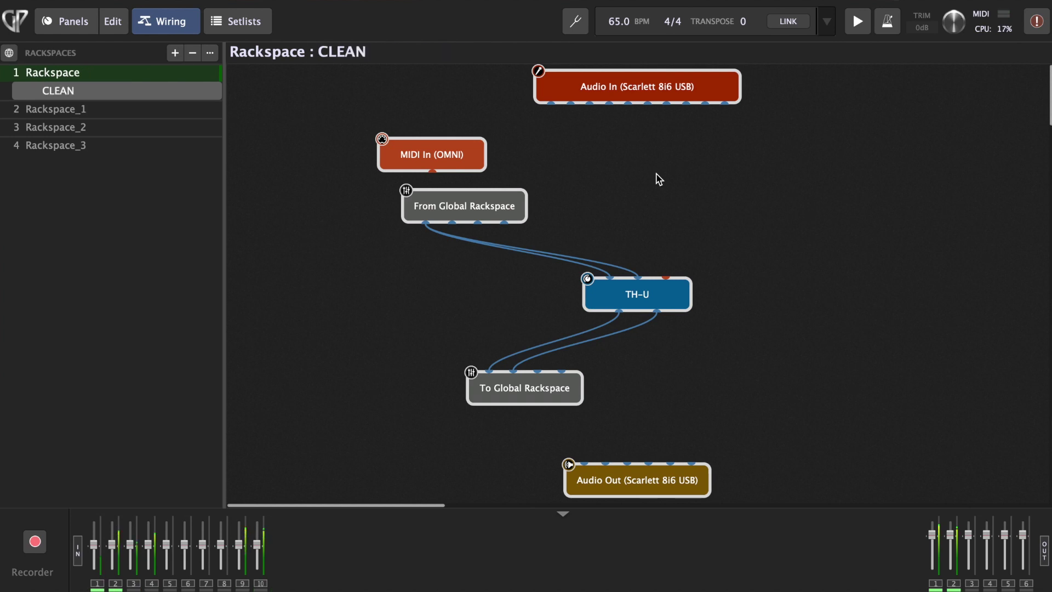
pyautogui.press('Up')
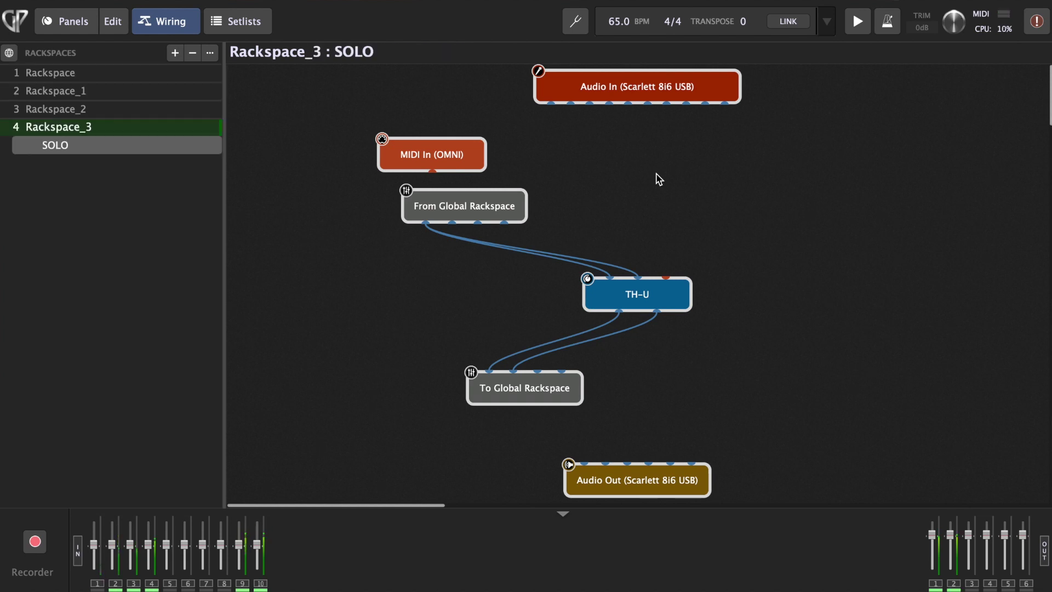
pyautogui.press('Up')
pyautogui.press('Up')
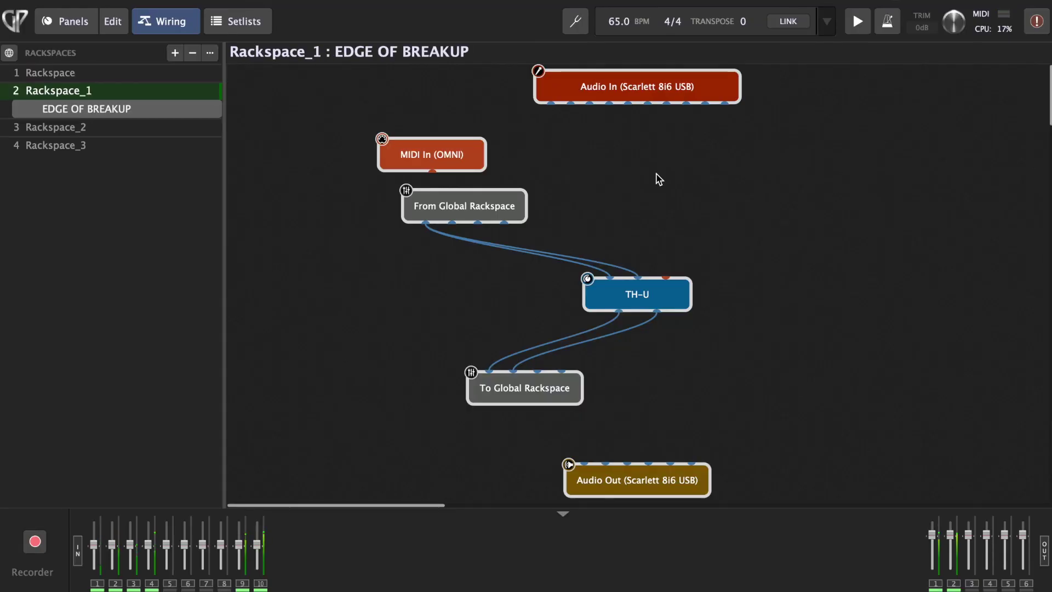
pyautogui.press('Down')
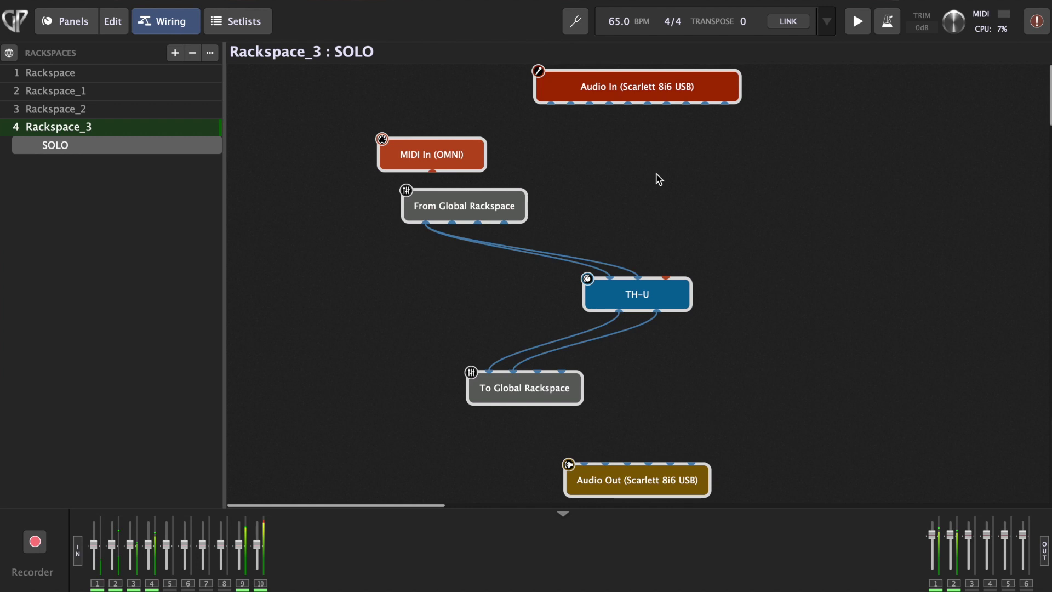
pyautogui.press('Up')
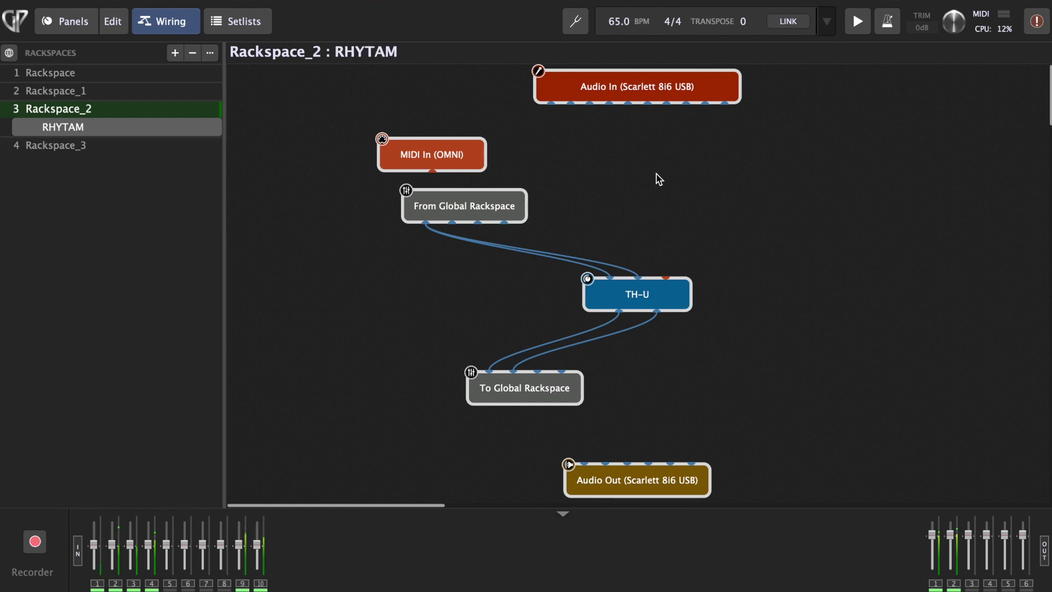
pyautogui.press('Up')
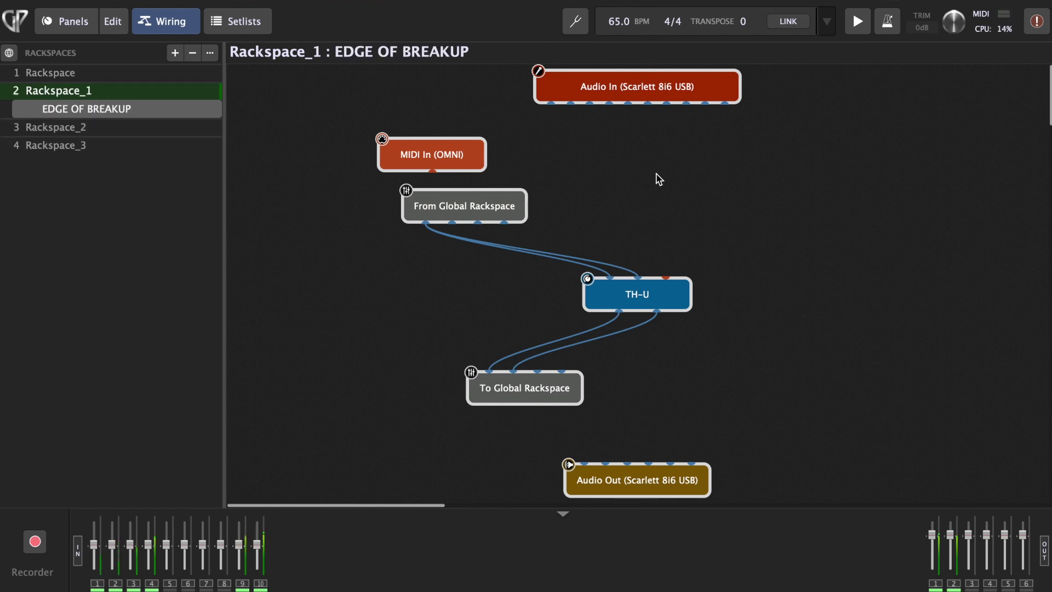
pyautogui.press('Up')
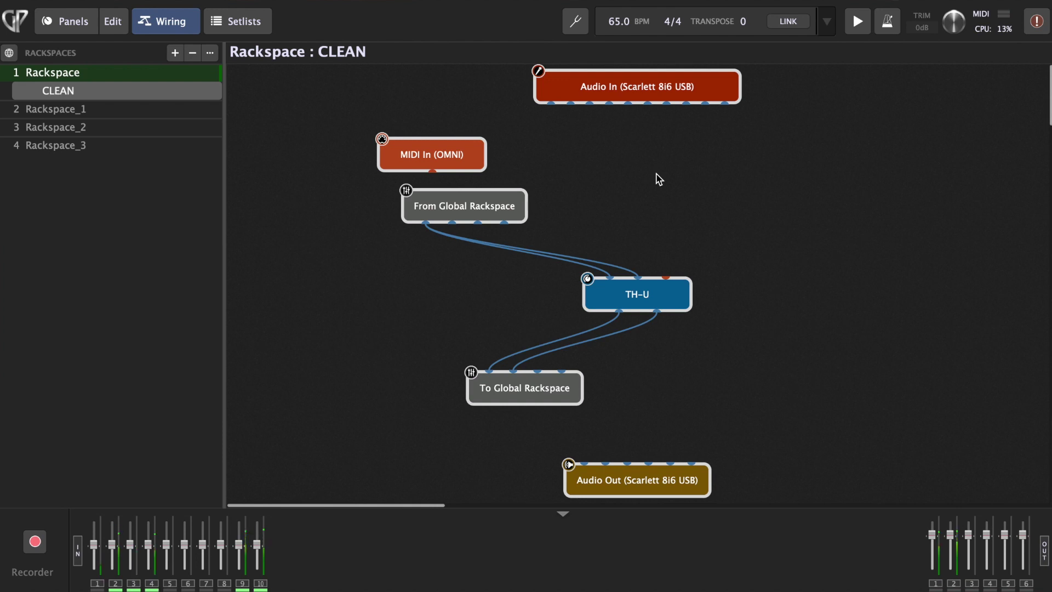
pyautogui.press('Down')
pyautogui.press('Down')
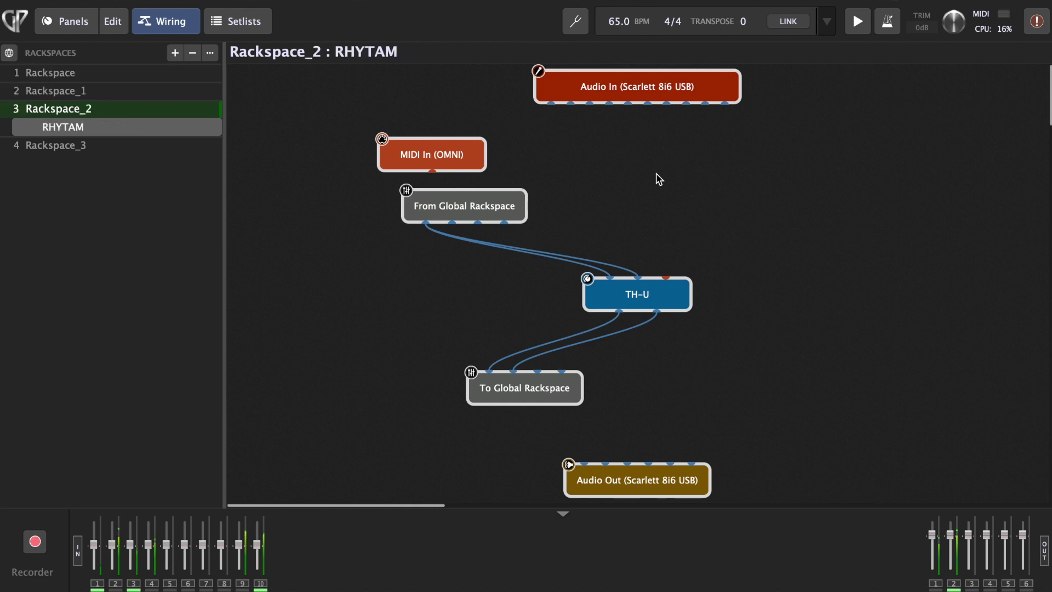